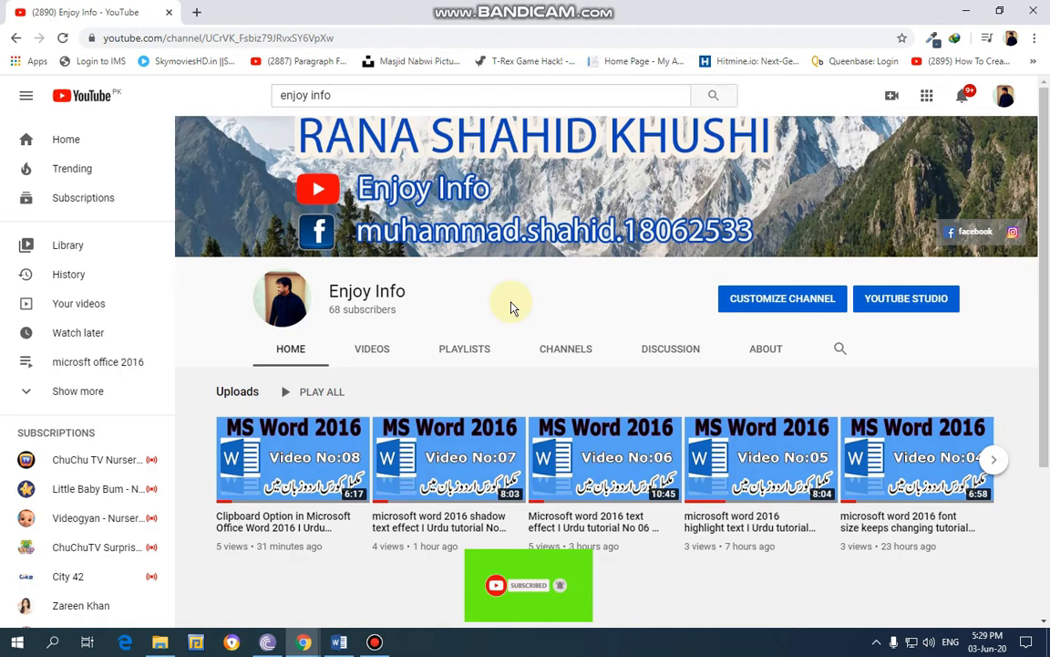
Switch to the Word document that contains the unsorted list of names.
click(340, 644)
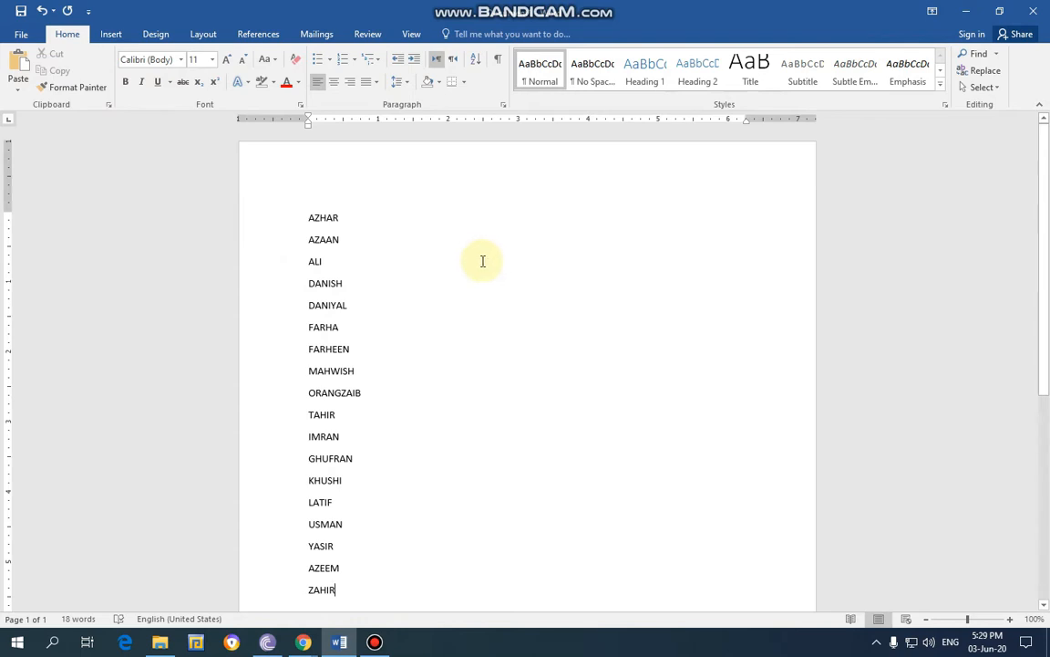
scroll(464, 258, down, 1)
scroll(474, 258, up, 1)
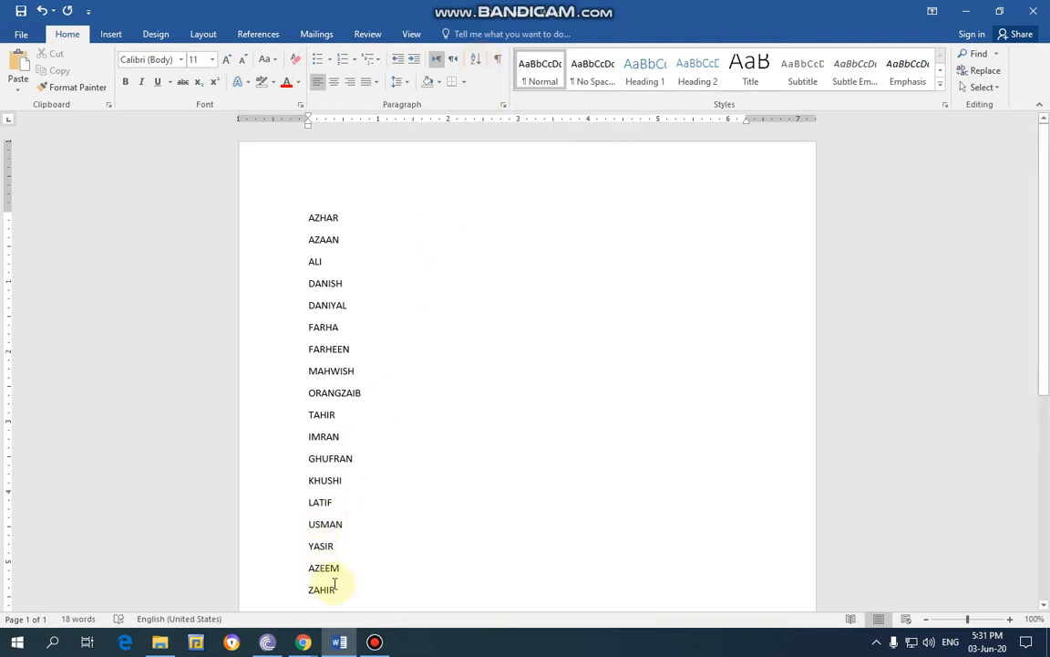
Sort the whole list of names by Paragraphs, type Text, in ascending order with no header row.
drag(335, 588, 308, 215)
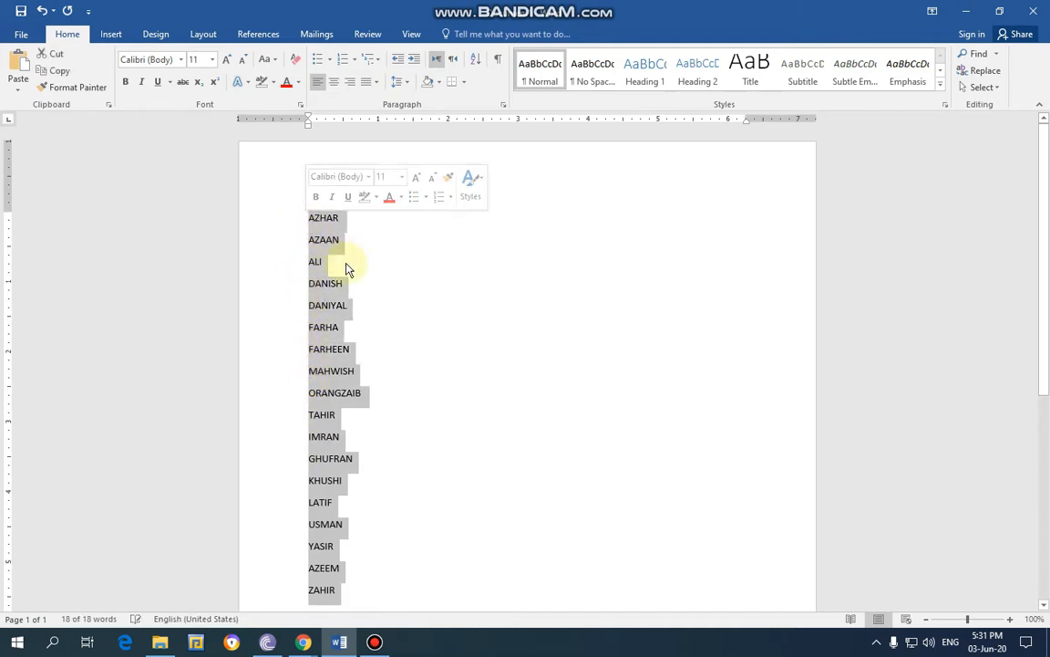
click(405, 275)
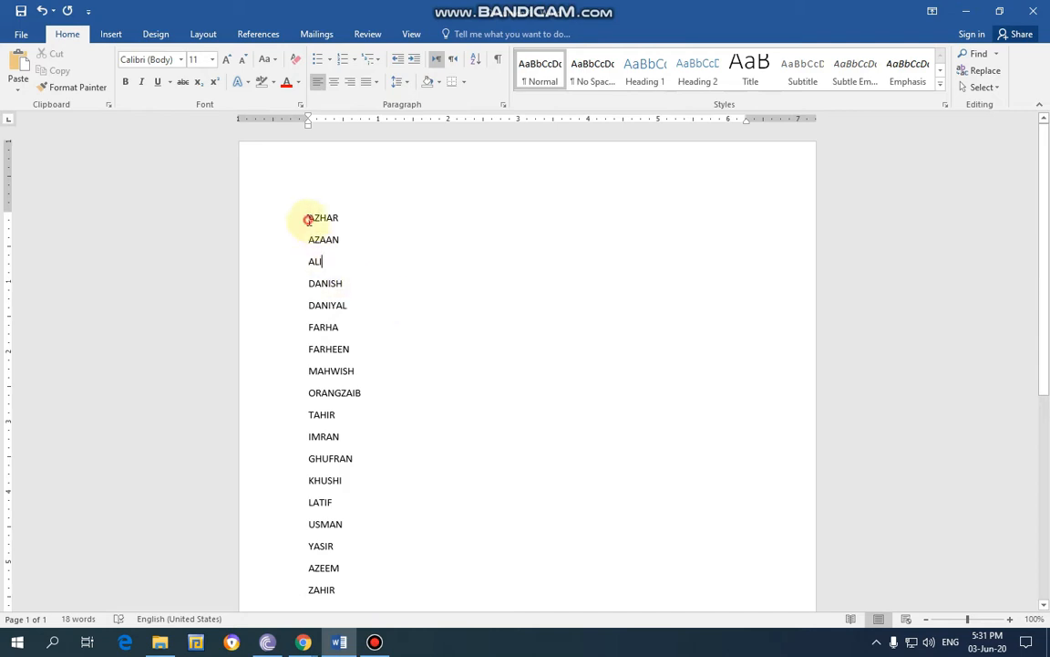
drag(308, 217, 321, 587)
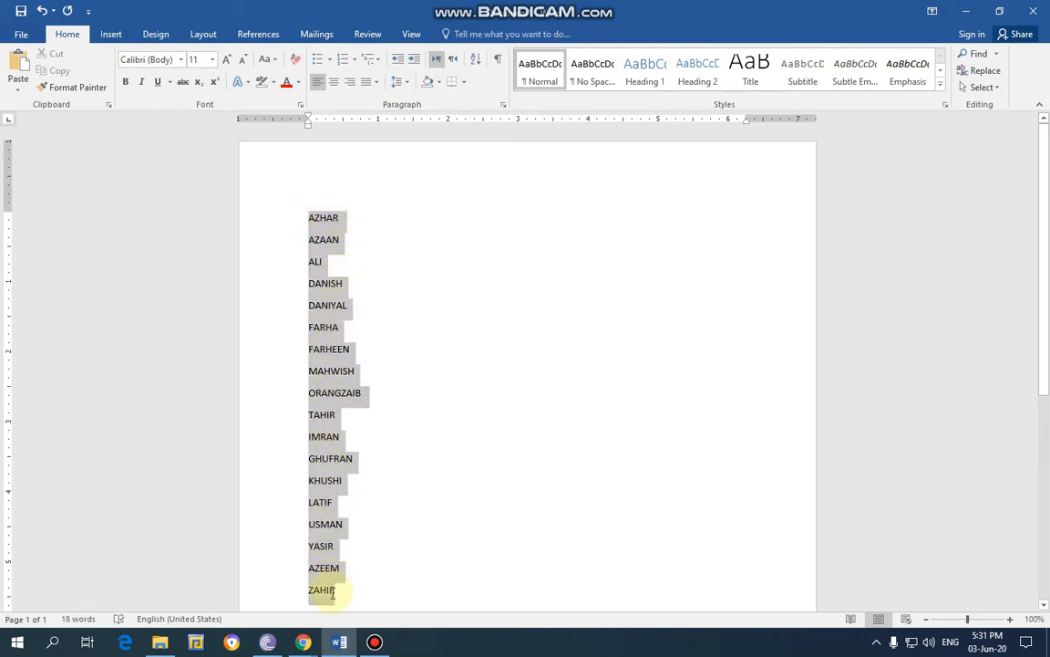
click(476, 60)
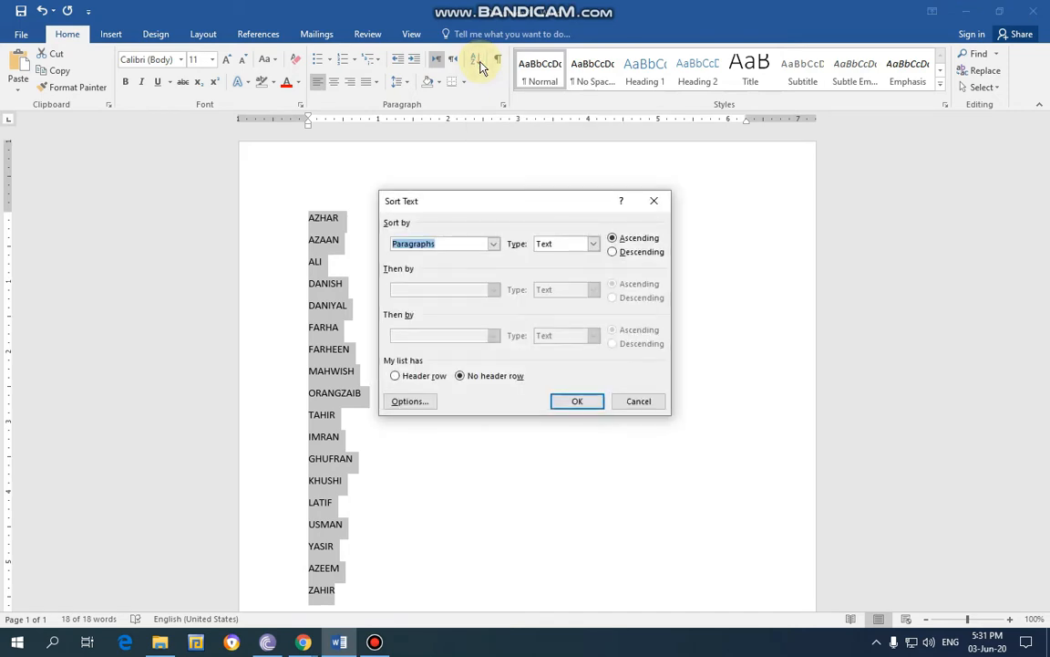
drag(483, 208, 508, 165)
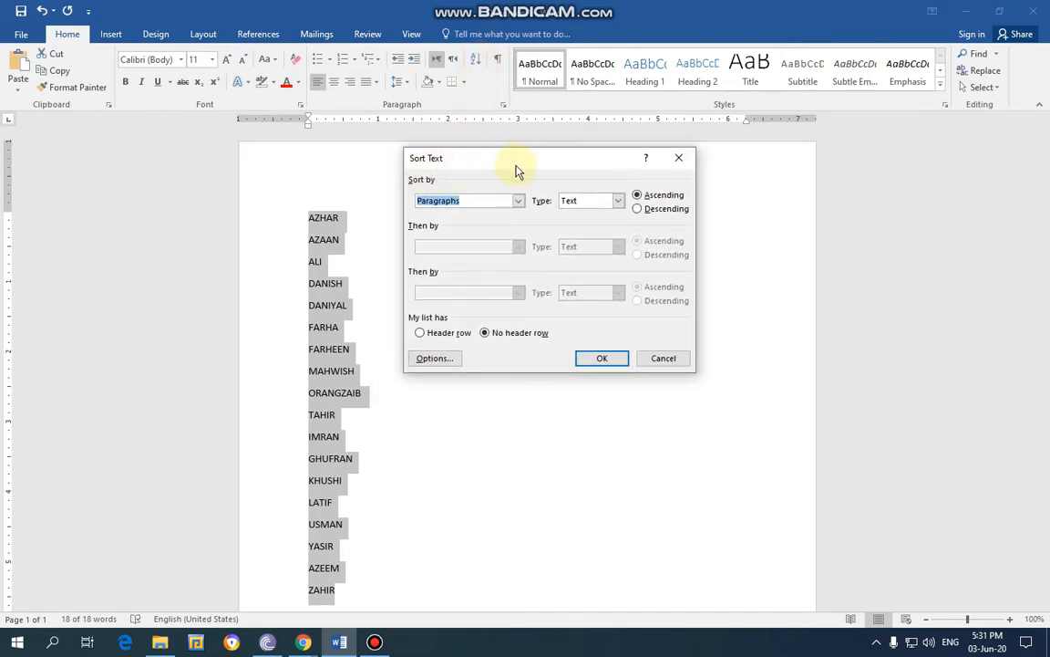
click(518, 201)
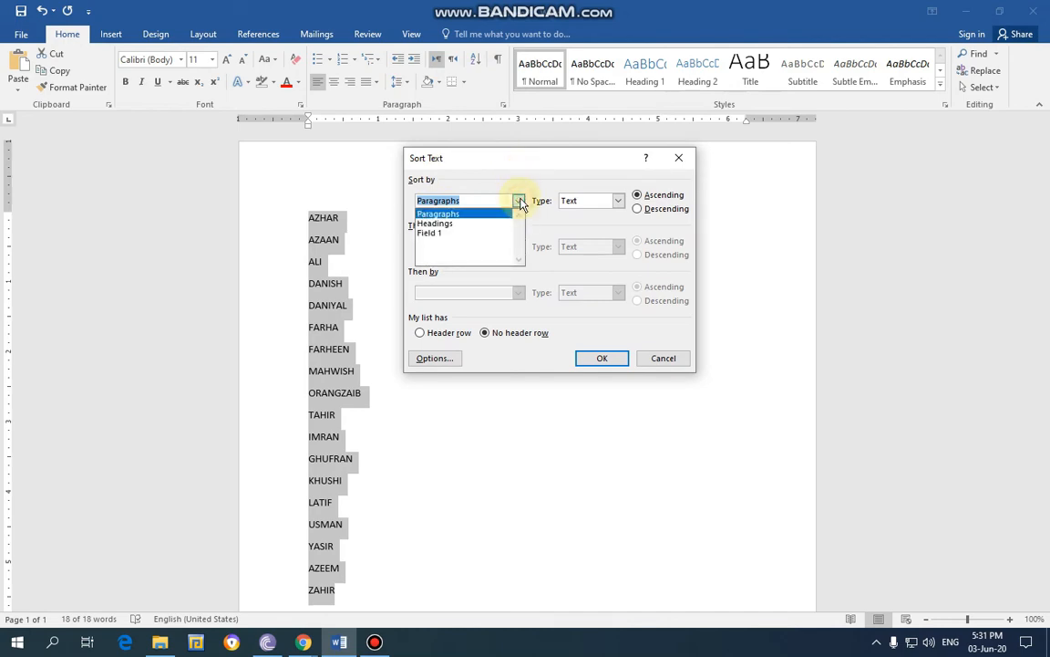
click(485, 217)
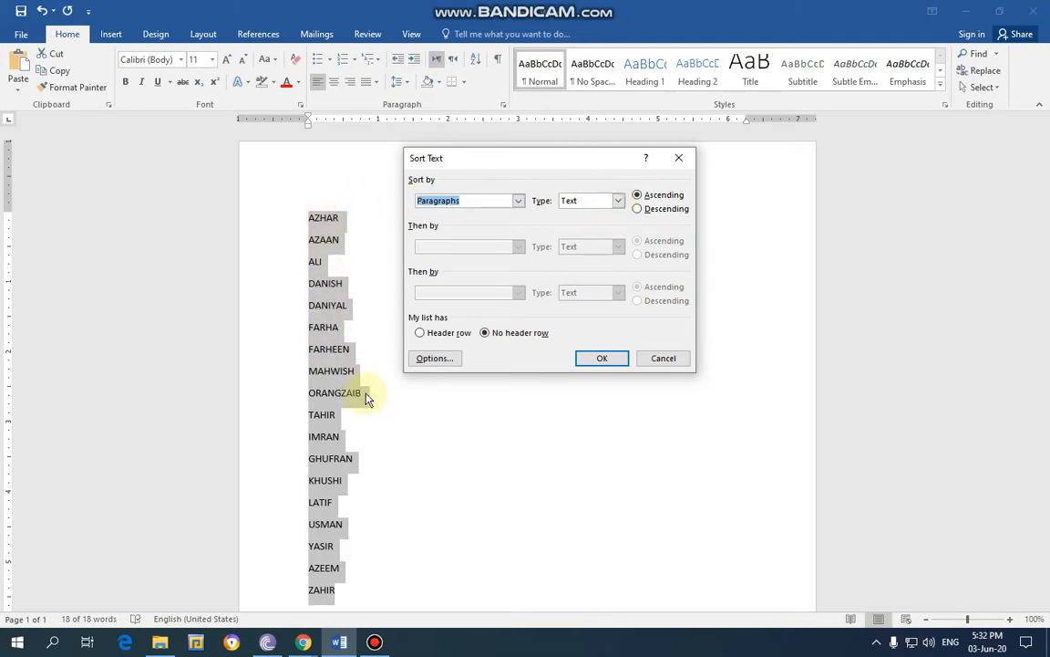
click(618, 201)
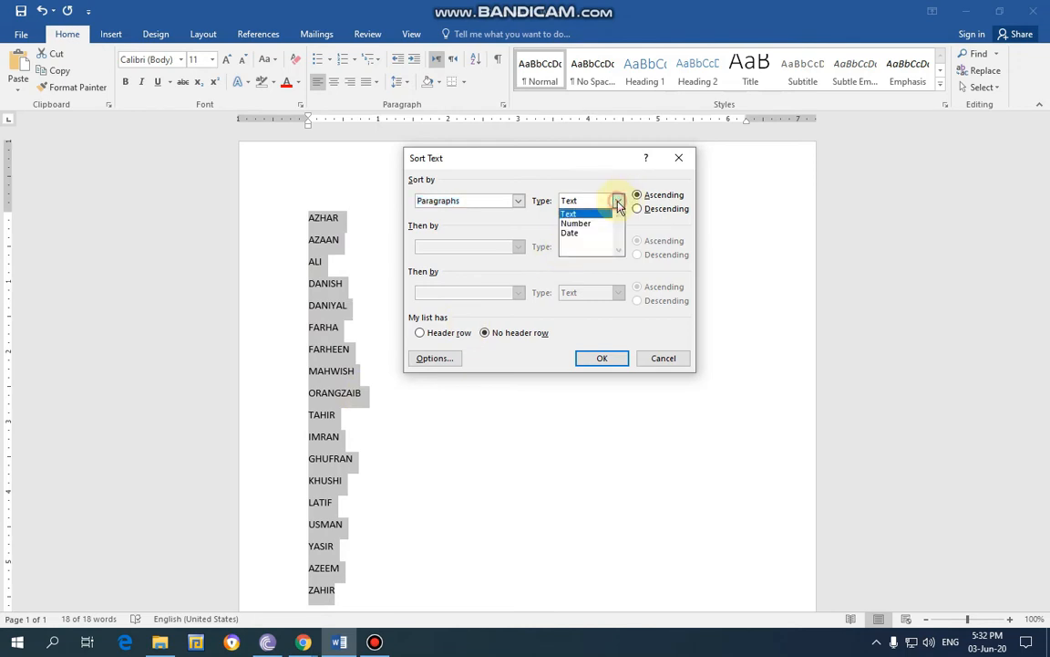
click(548, 168)
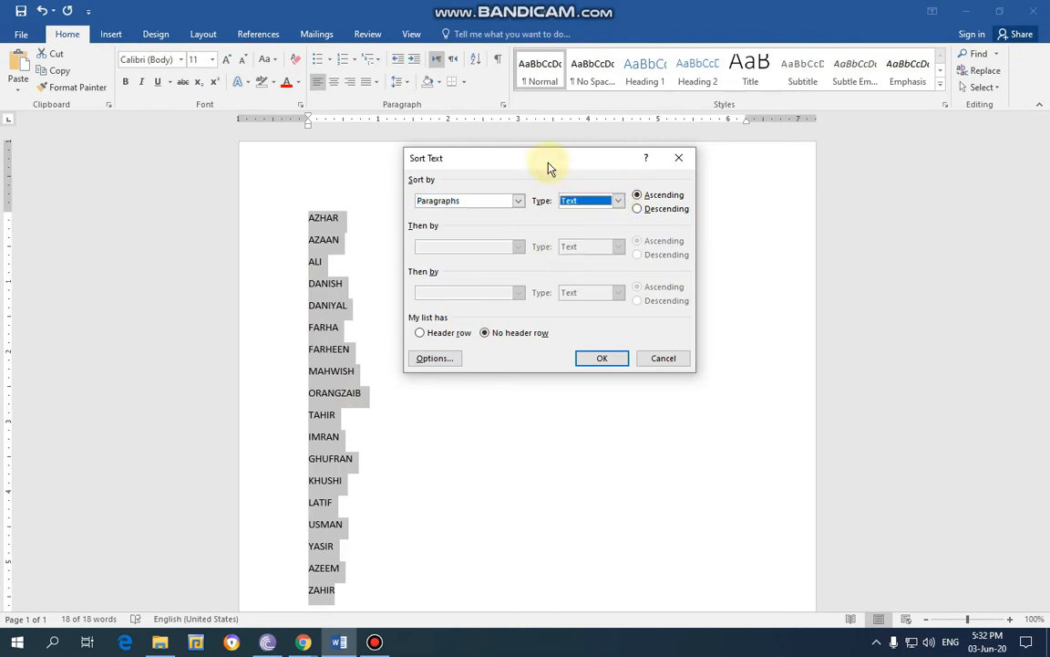
click(617, 201)
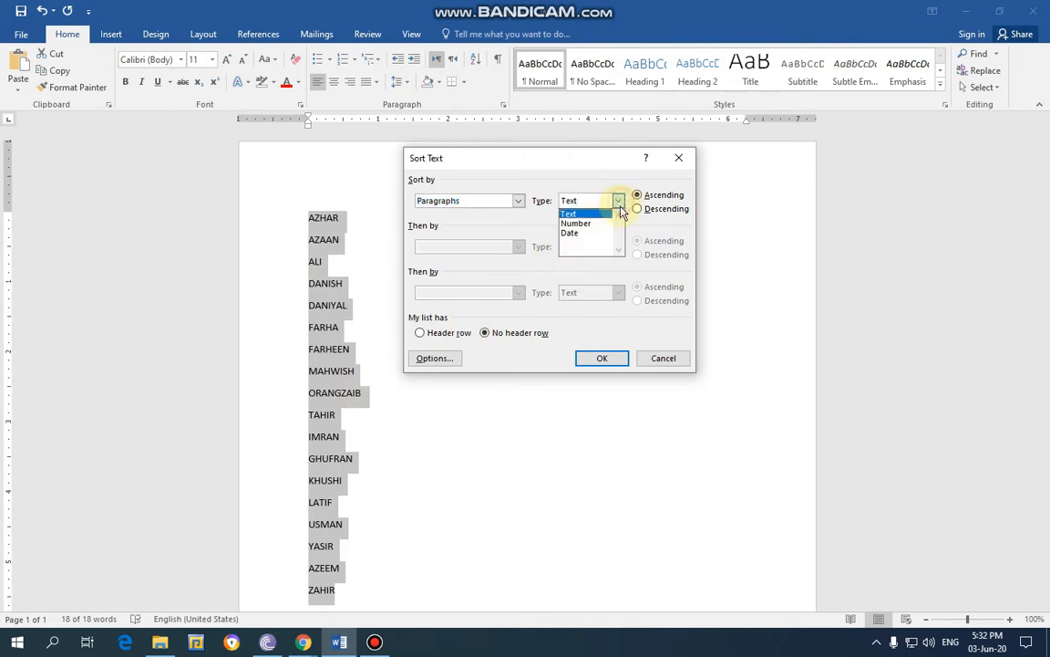
click(586, 167)
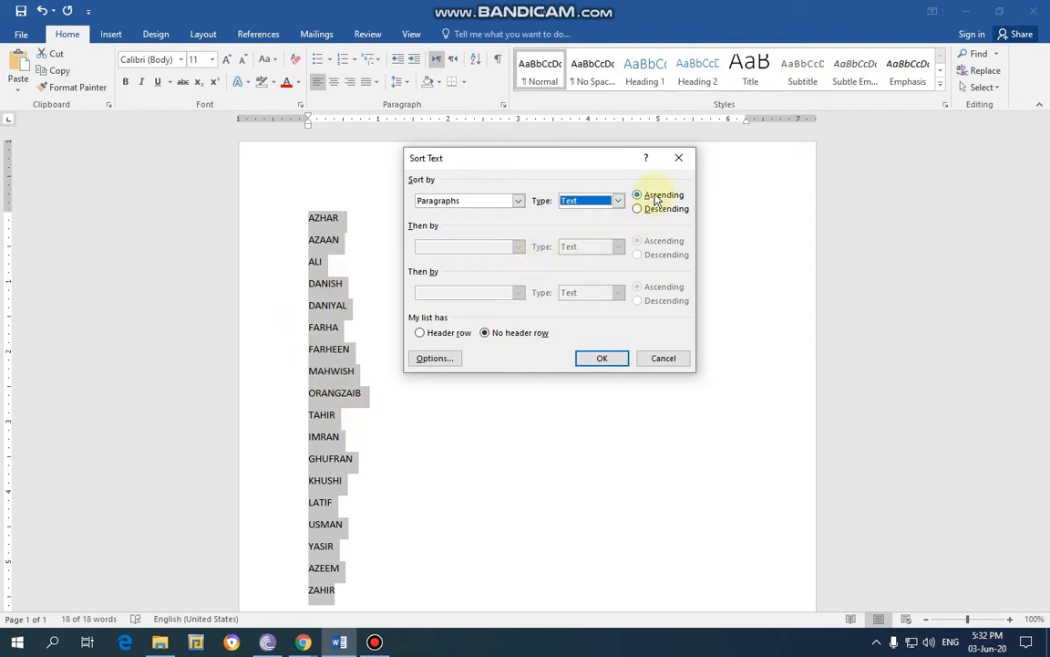
click(602, 358)
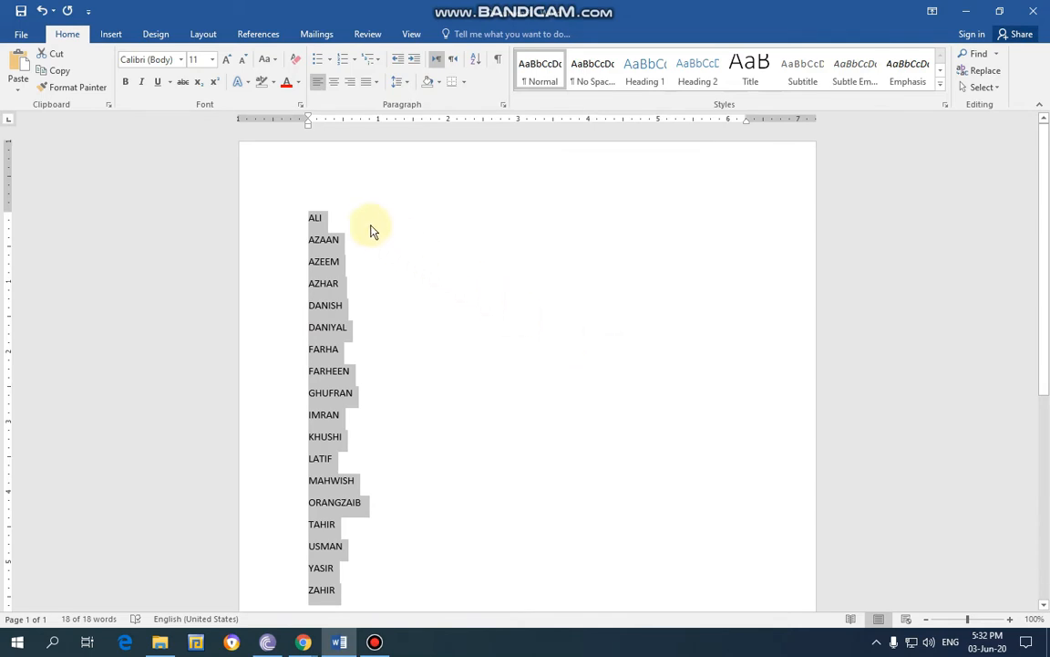
click(336, 219)
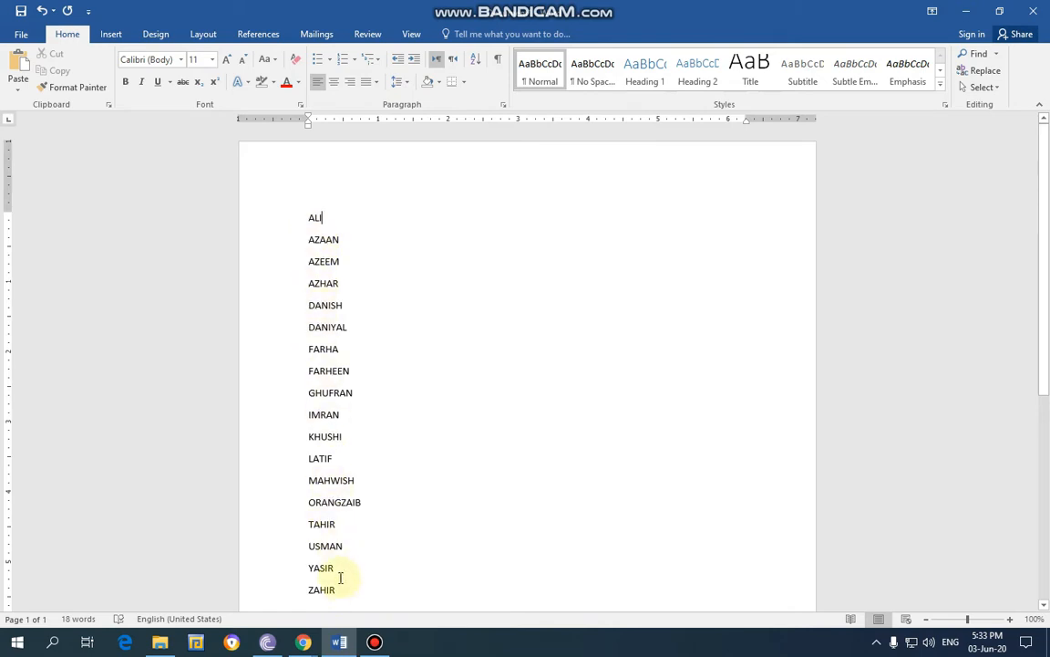
Sort the whole list of names by Paragraphs, type Text, in descending order and check it down to the last name.
drag(320, 583, 305, 219)
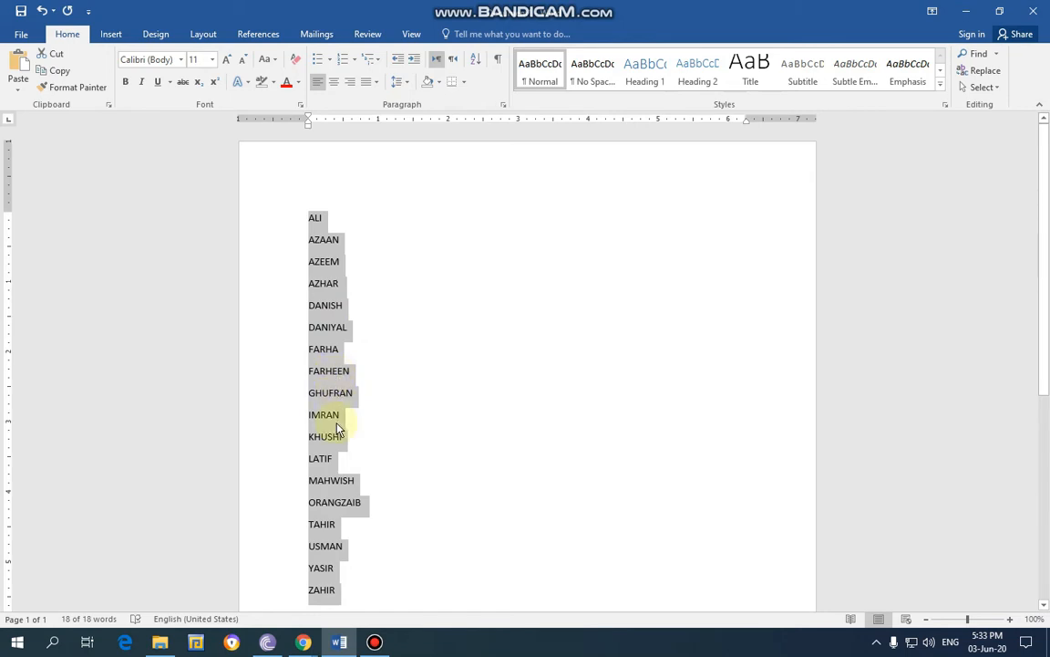
click(476, 66)
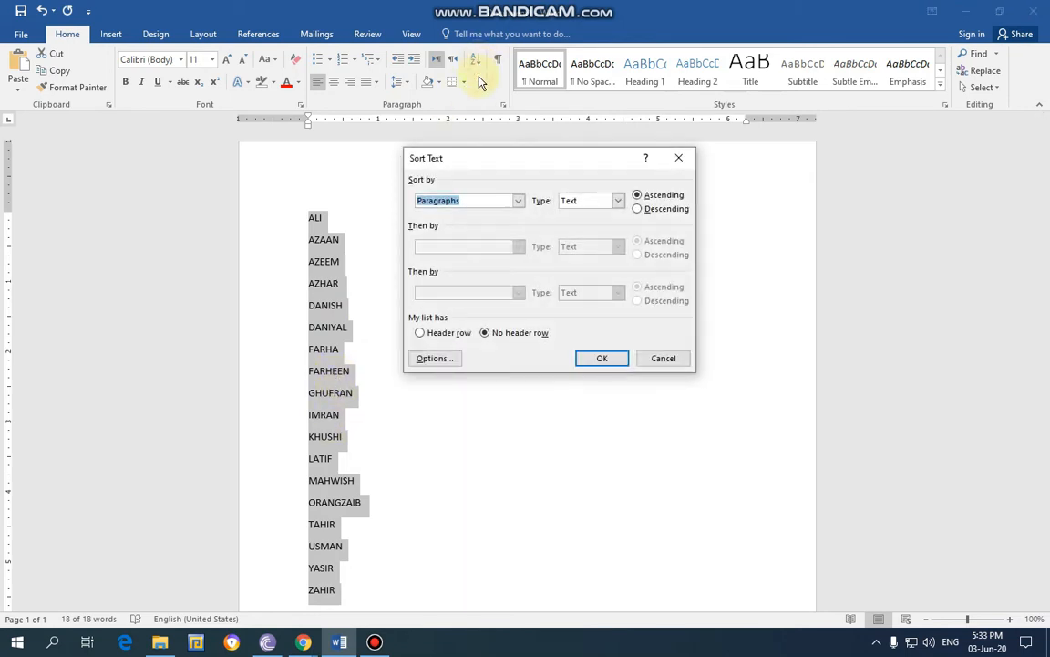
click(637, 210)
click(604, 360)
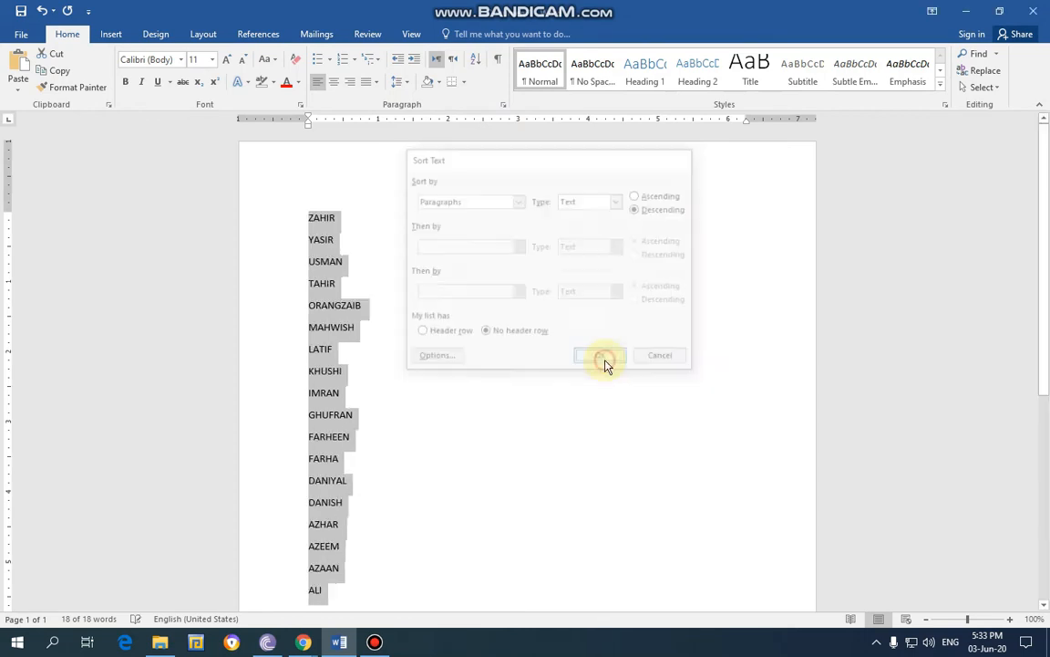
click(445, 282)
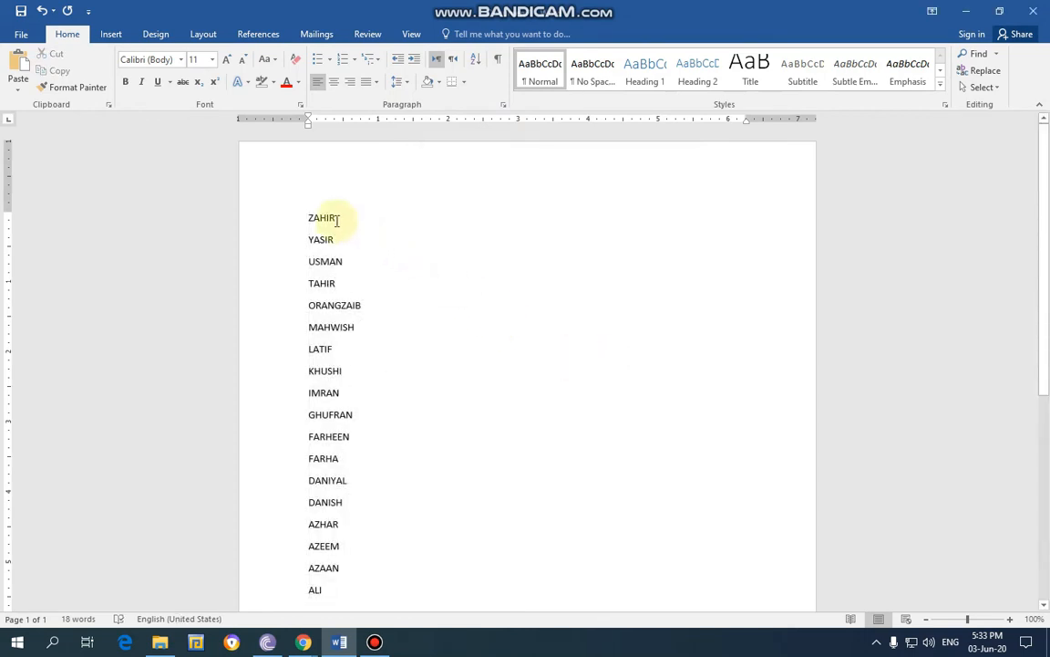
scroll(356, 401, down, 1)
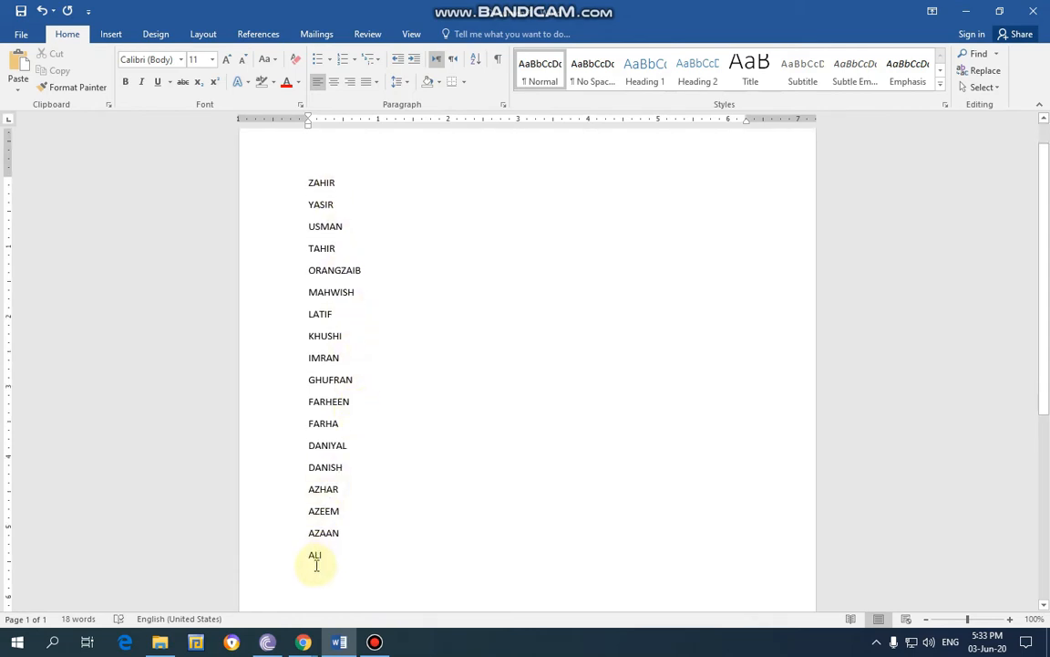
scroll(351, 383, up, 1)
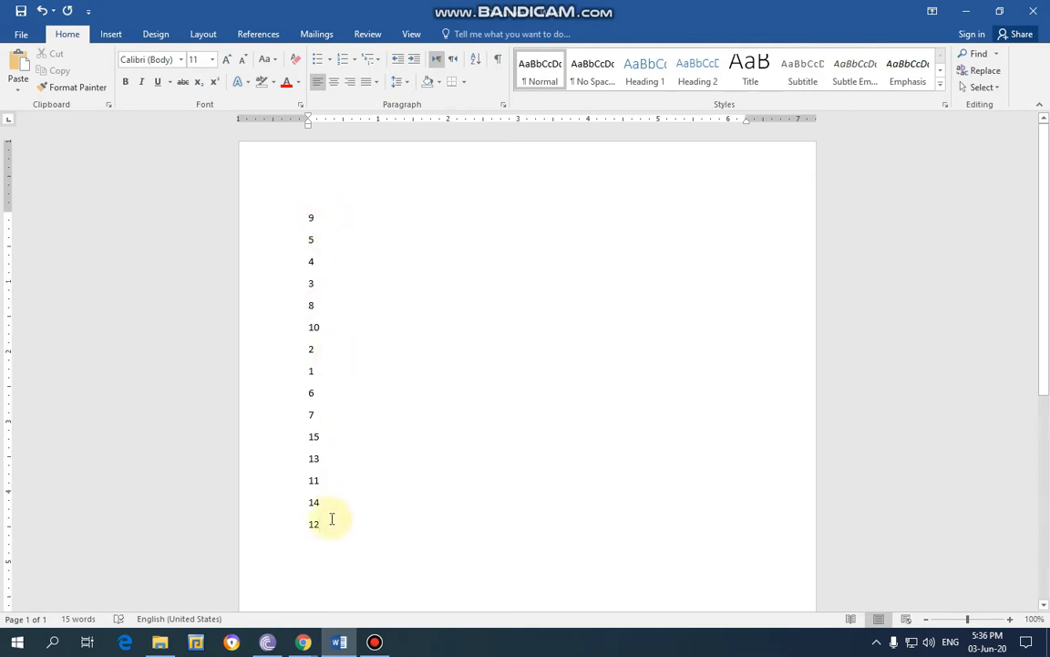
Sort the list of numbers 1 to 15 by Paragraphs, type Number, in descending order.
drag(325, 523, 289, 223)
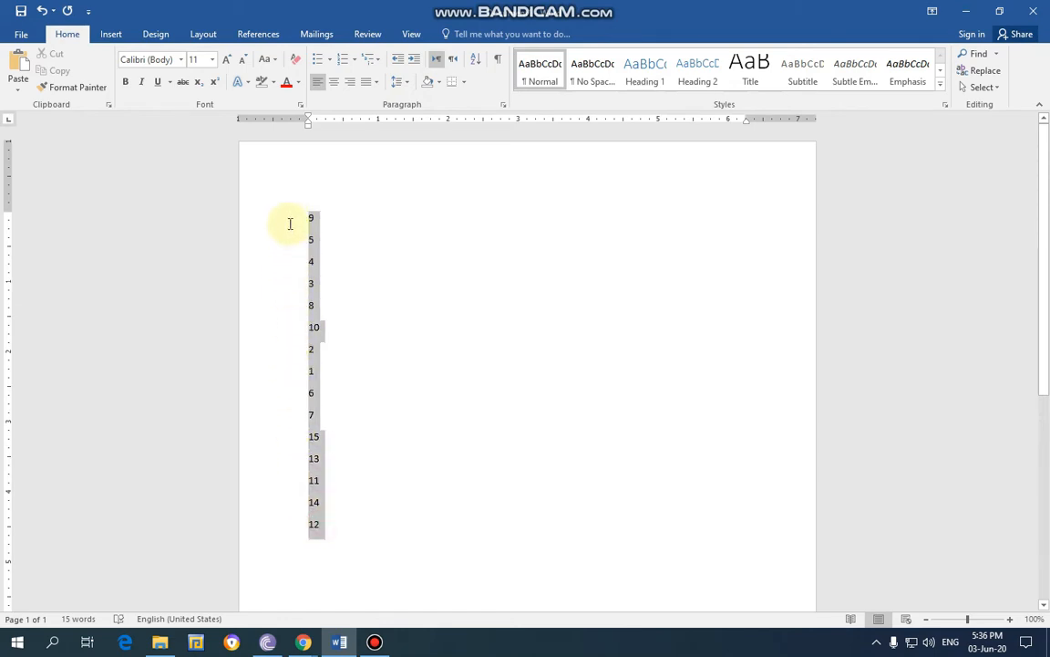
click(472, 62)
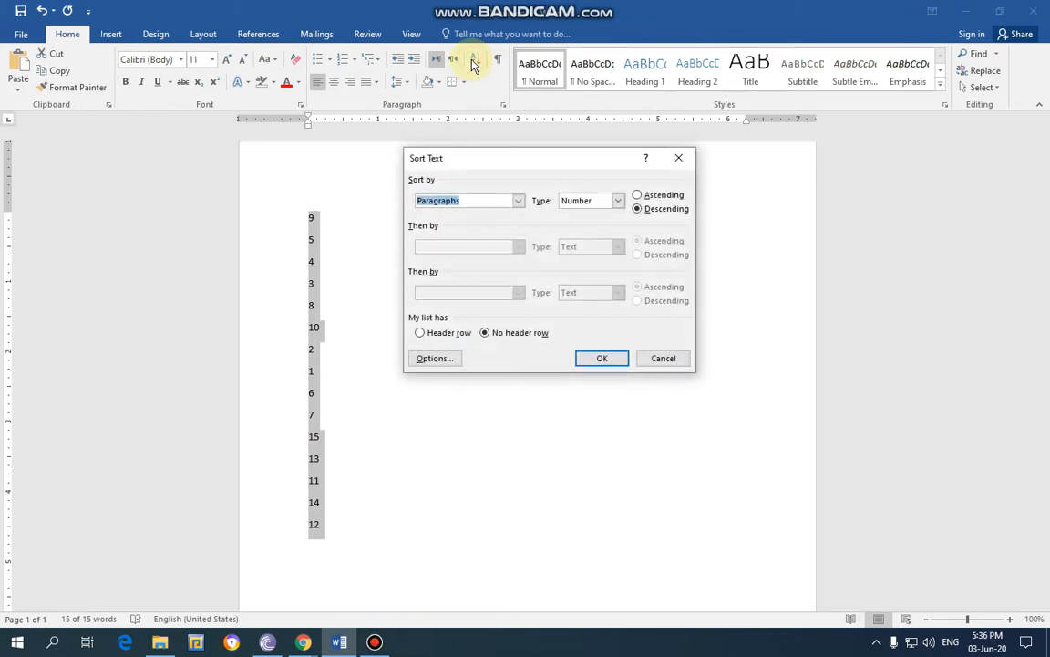
drag(513, 159, 557, 114)
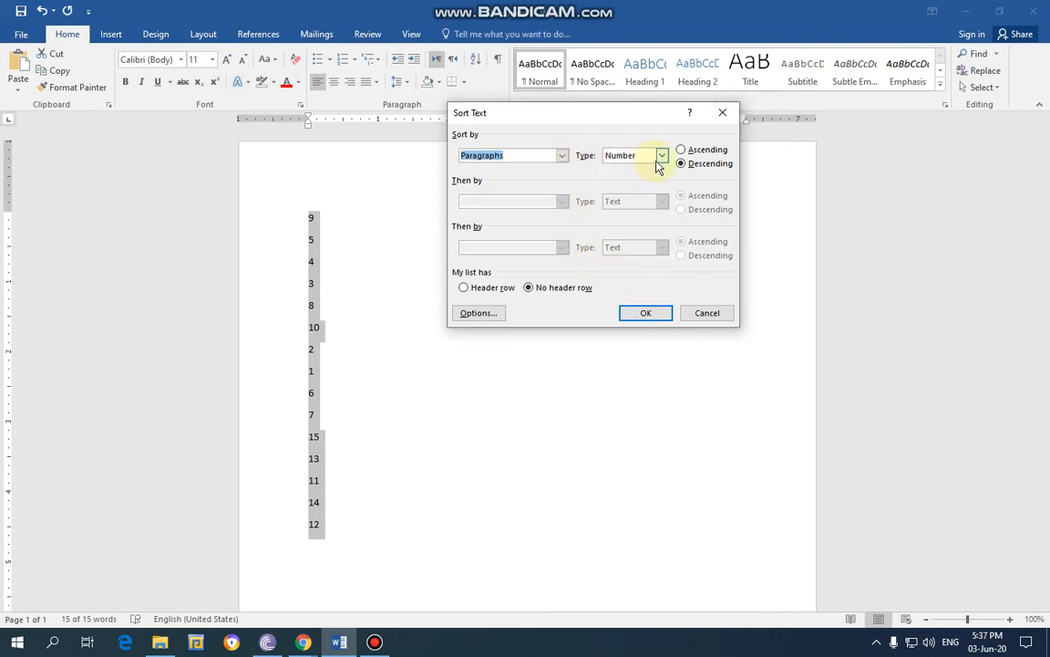
click(638, 315)
click(328, 217)
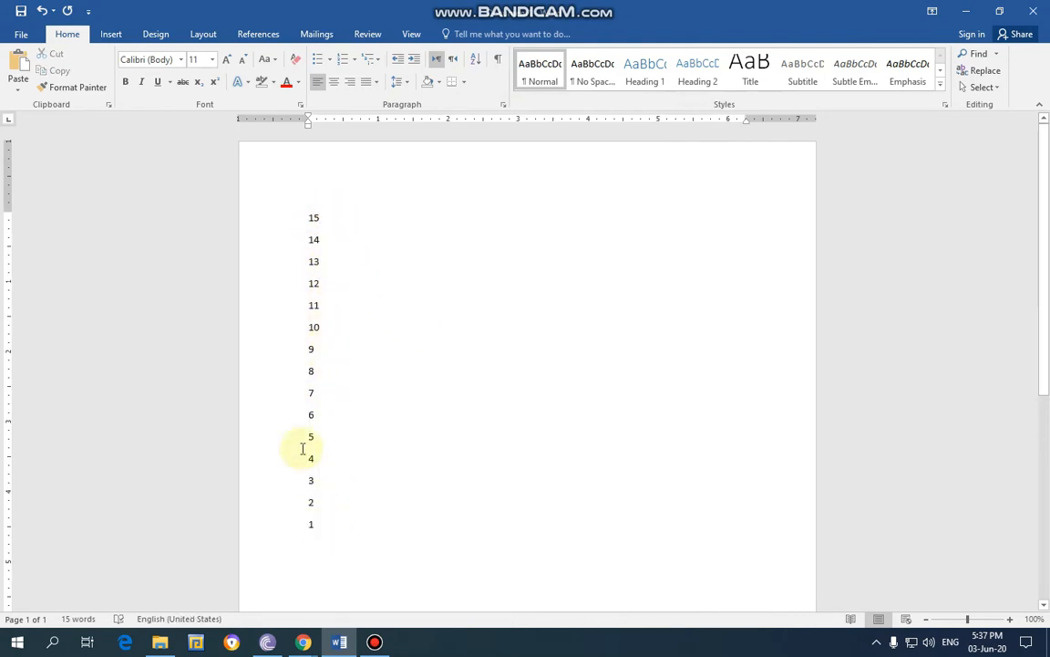
Re-sort the list of numbers 1 to 15 by Paragraphs, type Number, in ascending order.
drag(312, 523, 304, 230)
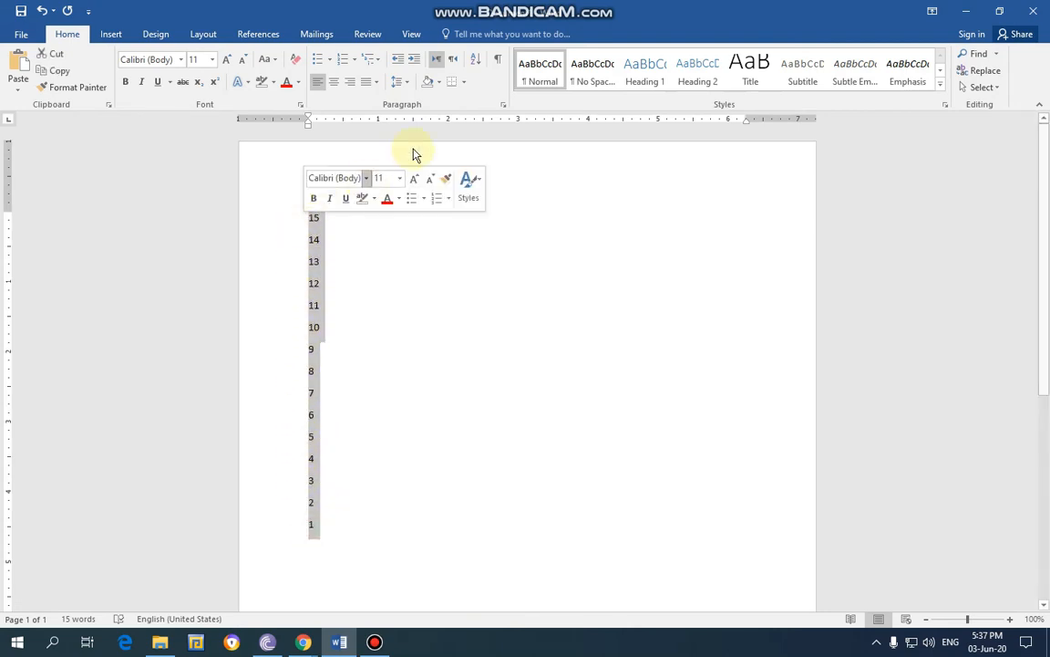
click(475, 69)
click(683, 162)
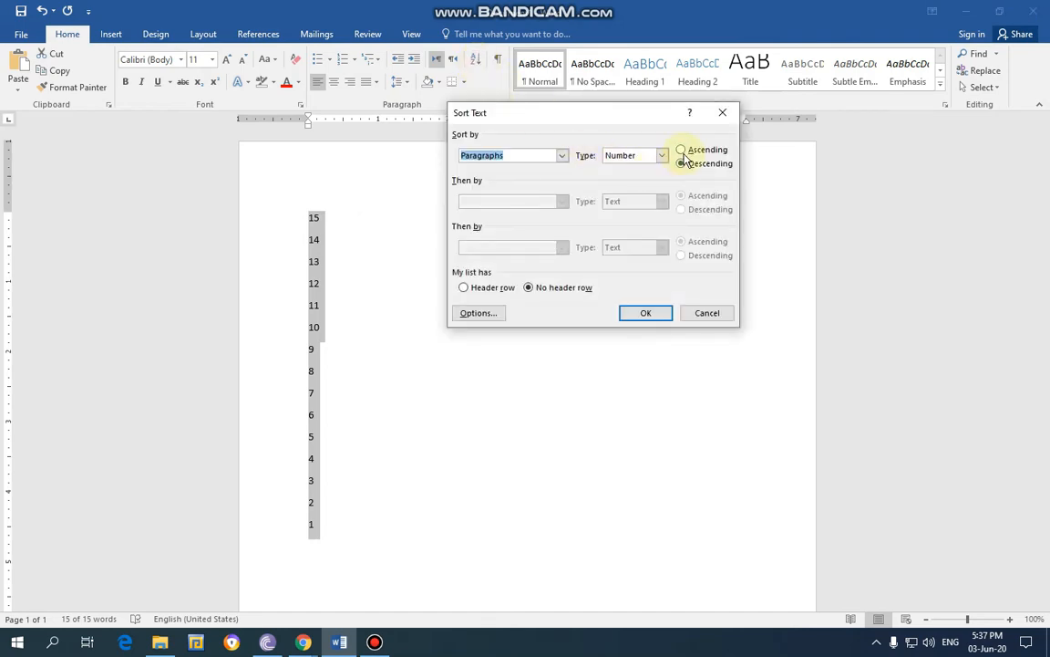
click(682, 151)
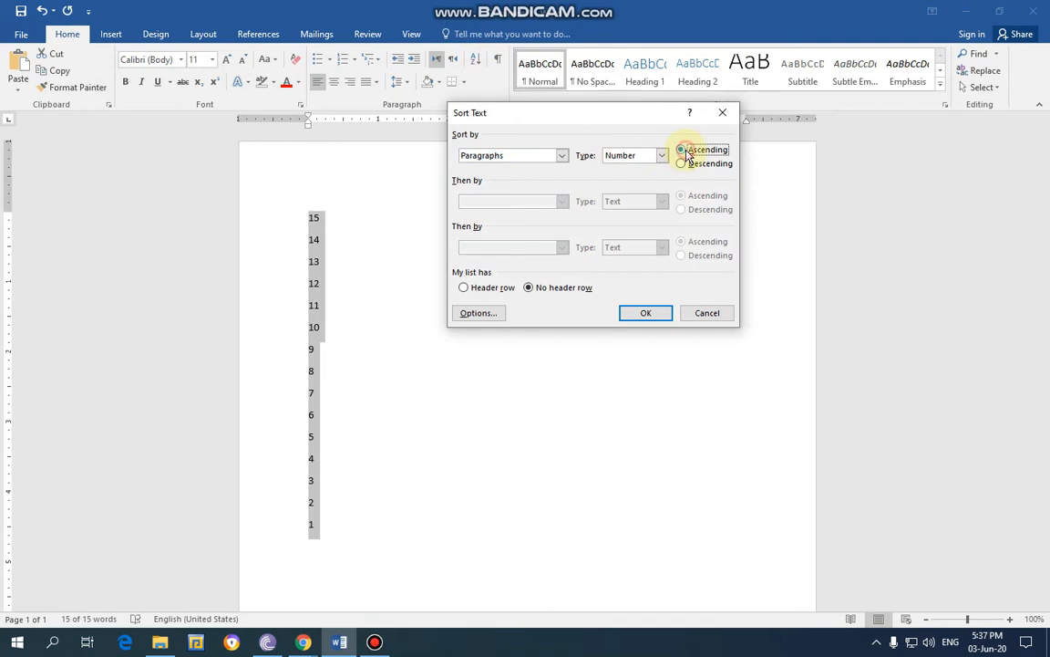
click(649, 313)
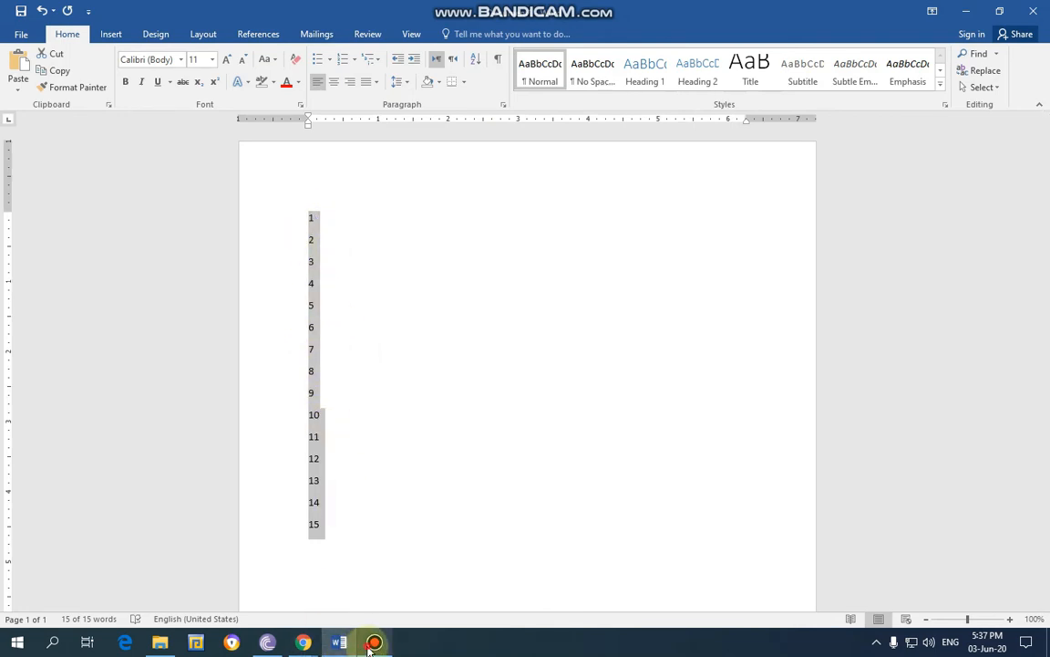
key(ctrl+z)
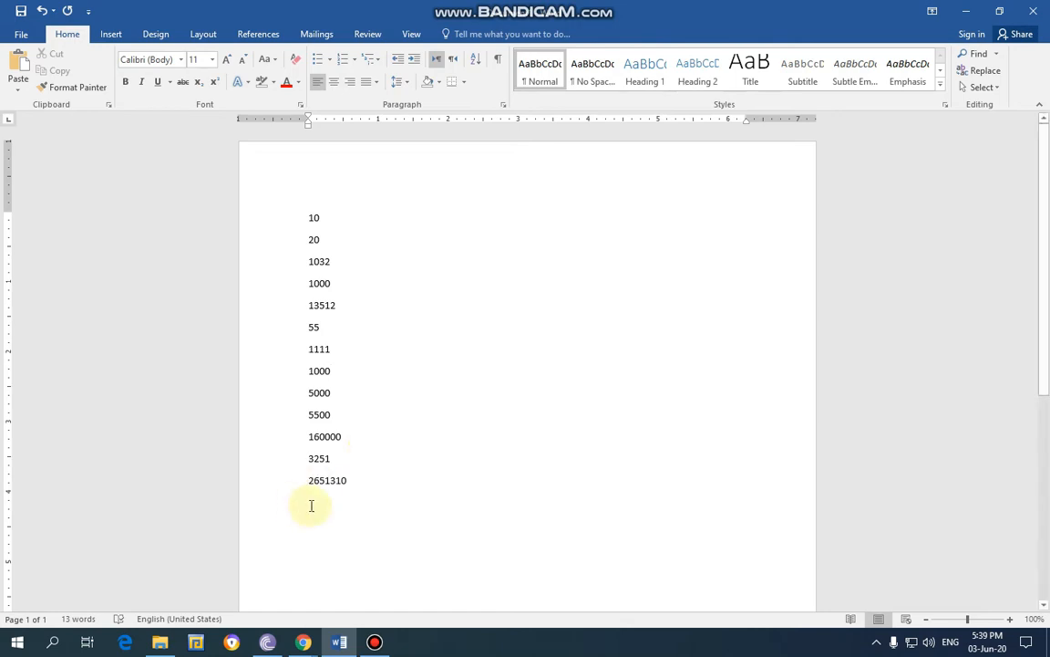
Sort the list of mixed-length numbers, from 10 to 2651310, by Paragraphs, type Number, in ascending order.
drag(345, 480, 305, 218)
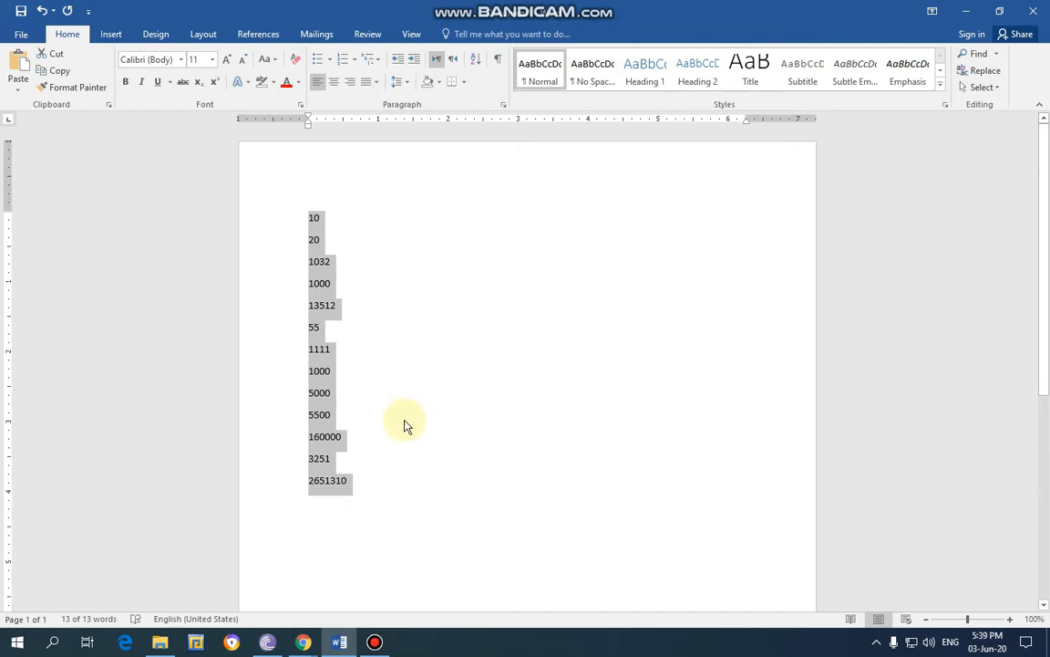
click(475, 60)
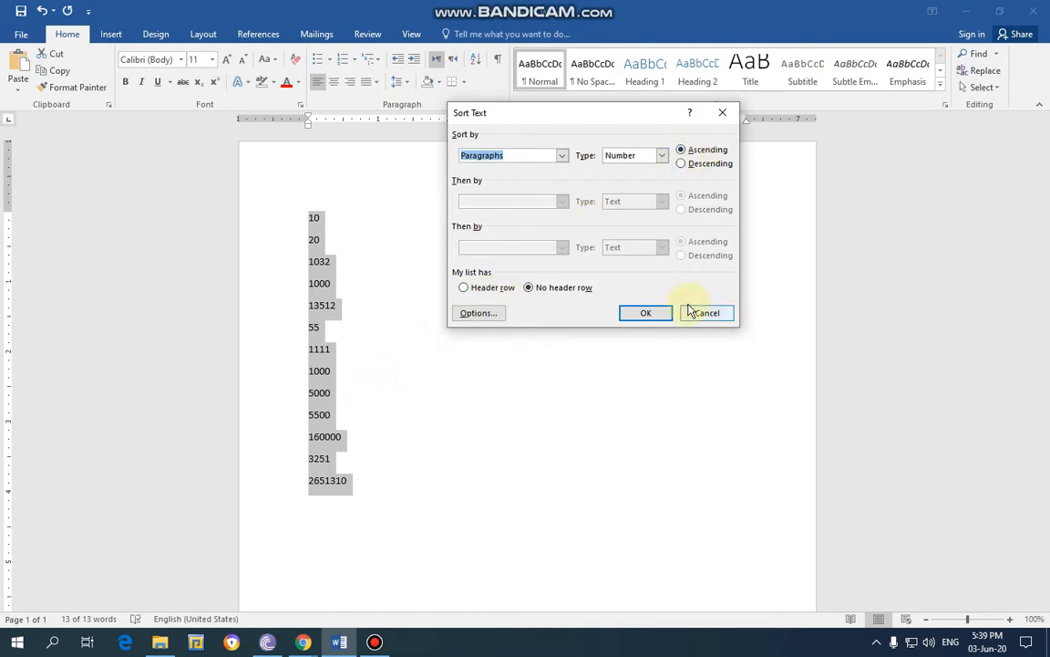
click(645, 312)
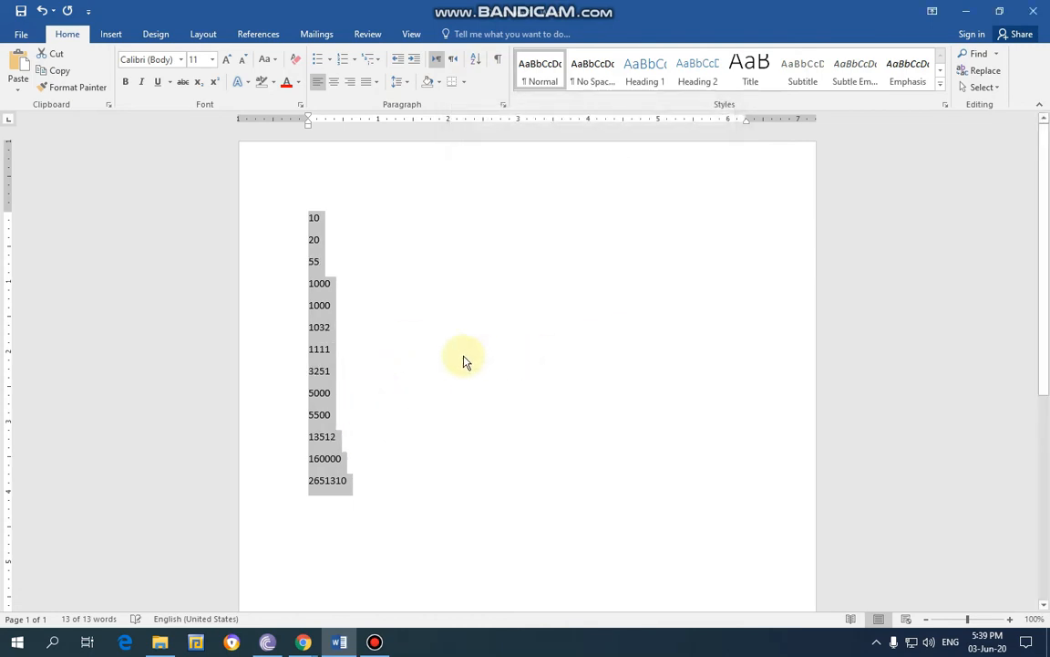
click(328, 224)
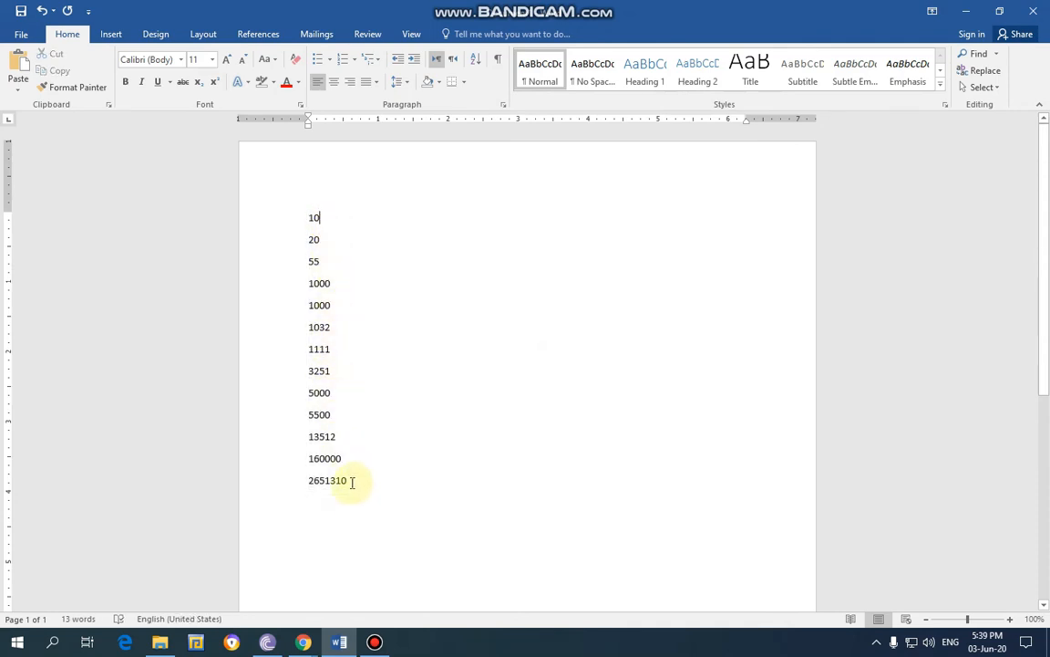
Sort the list of mixed-length numbers, from 10 to 2651310, by Paragraphs, type Number, in descending order.
drag(354, 485, 293, 224)
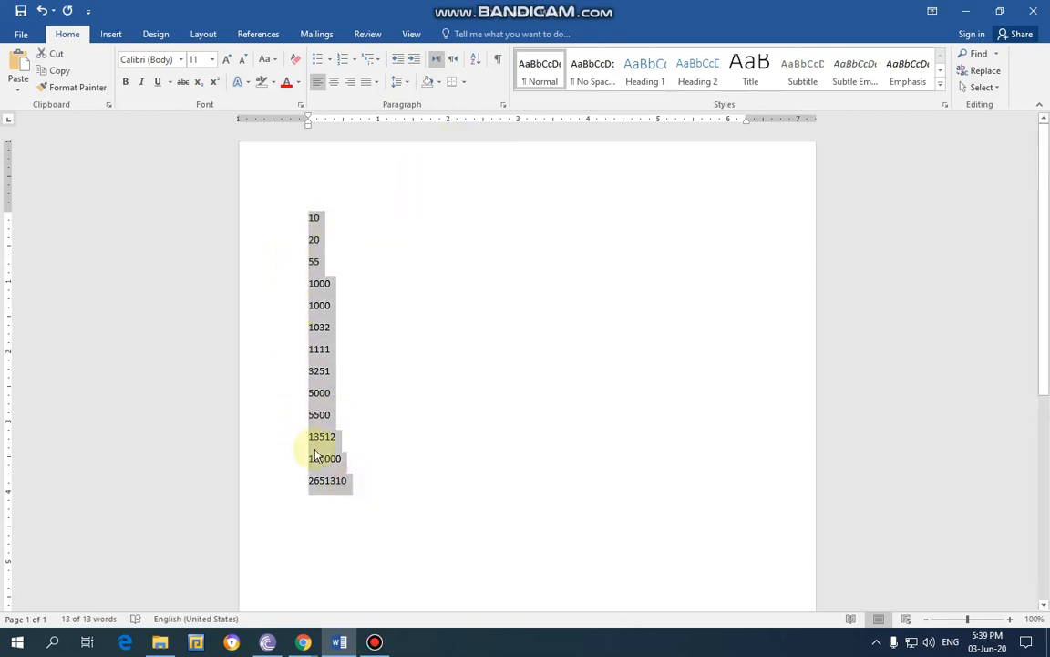
click(476, 61)
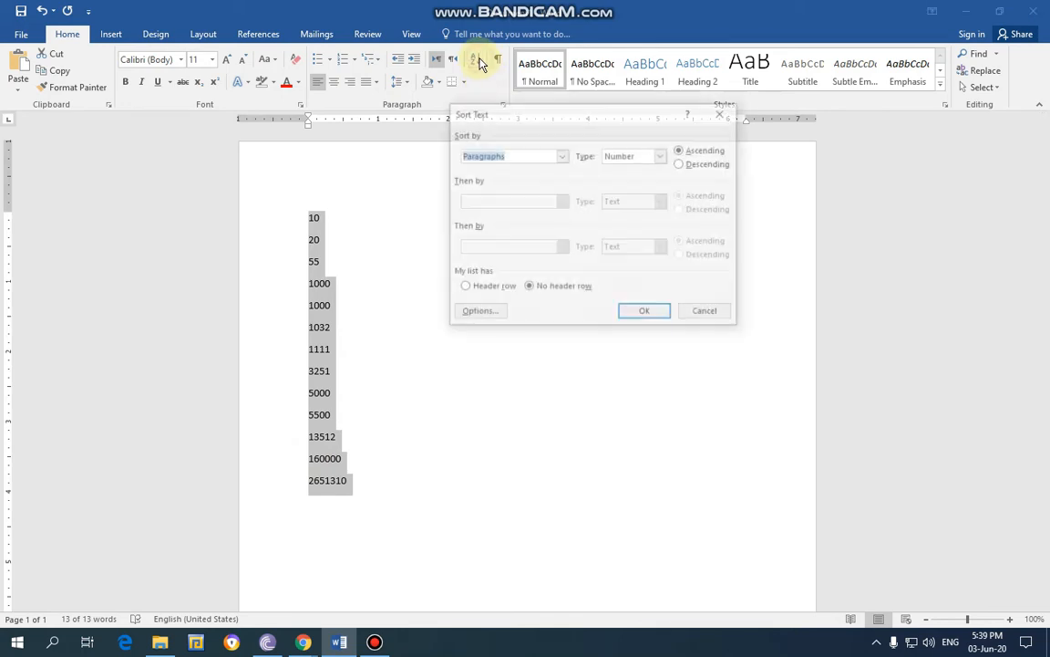
click(690, 169)
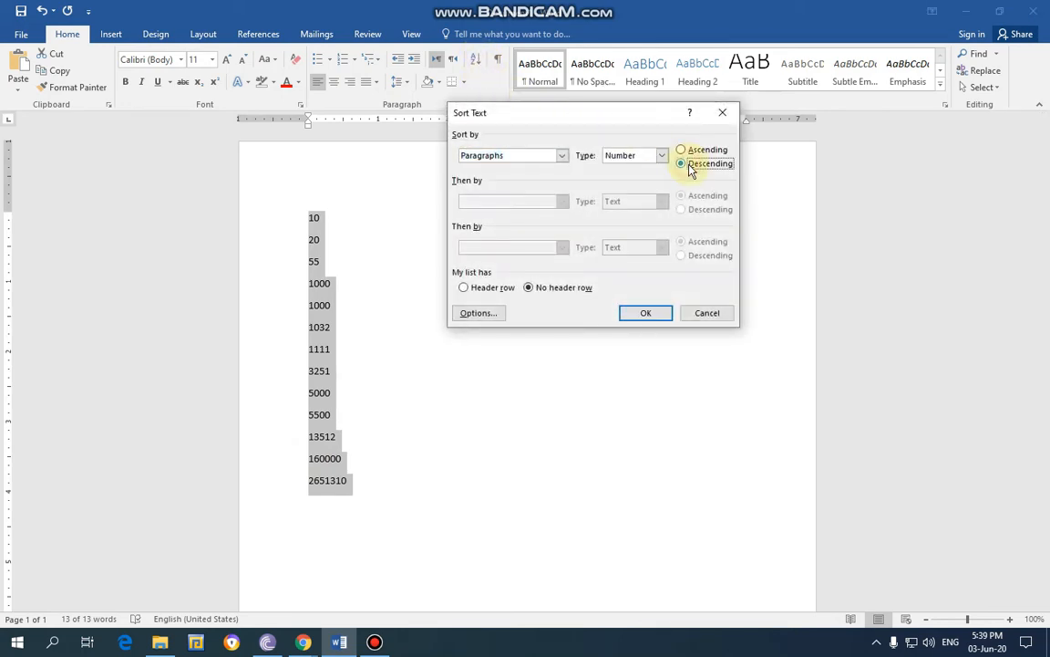
click(647, 315)
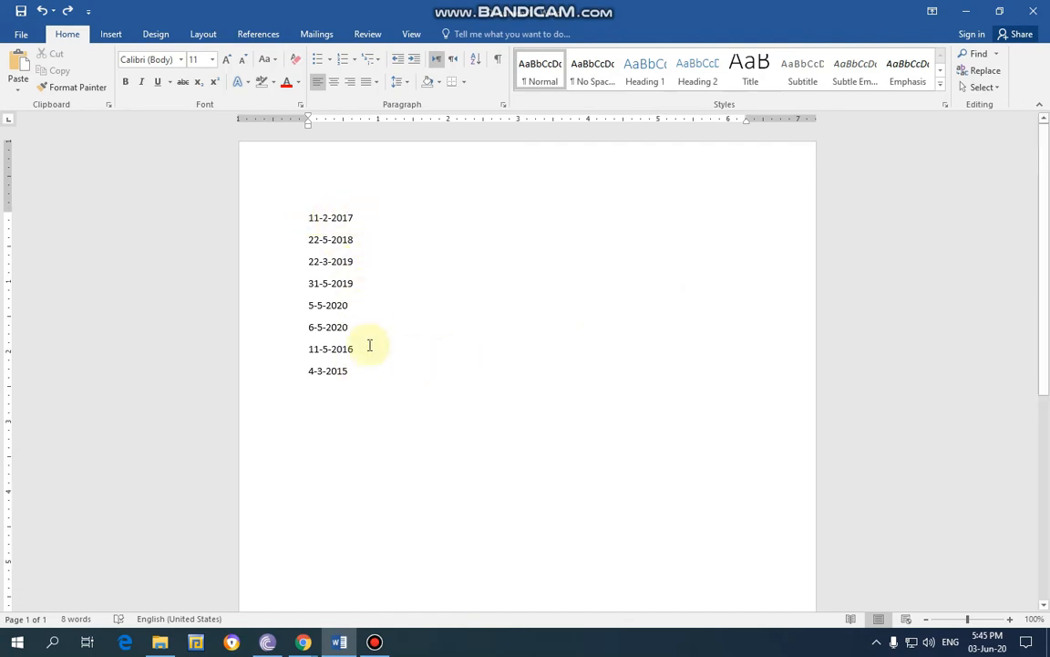
Sort the list of eight dates by Paragraphs, type Date, in ascending order.
click(345, 370)
drag(345, 370, 303, 221)
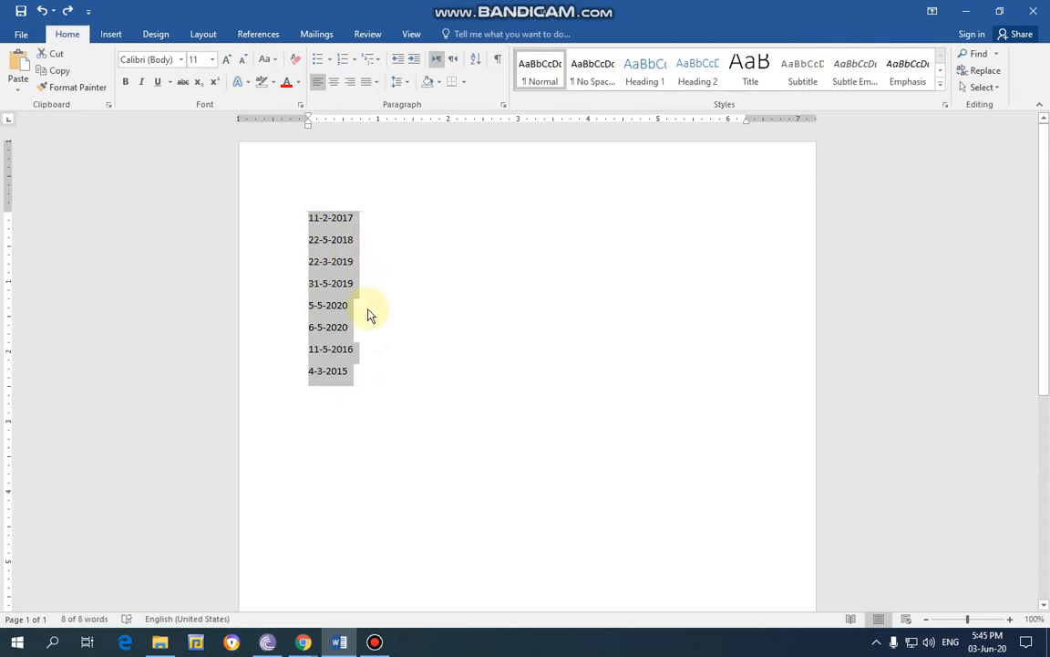
click(476, 60)
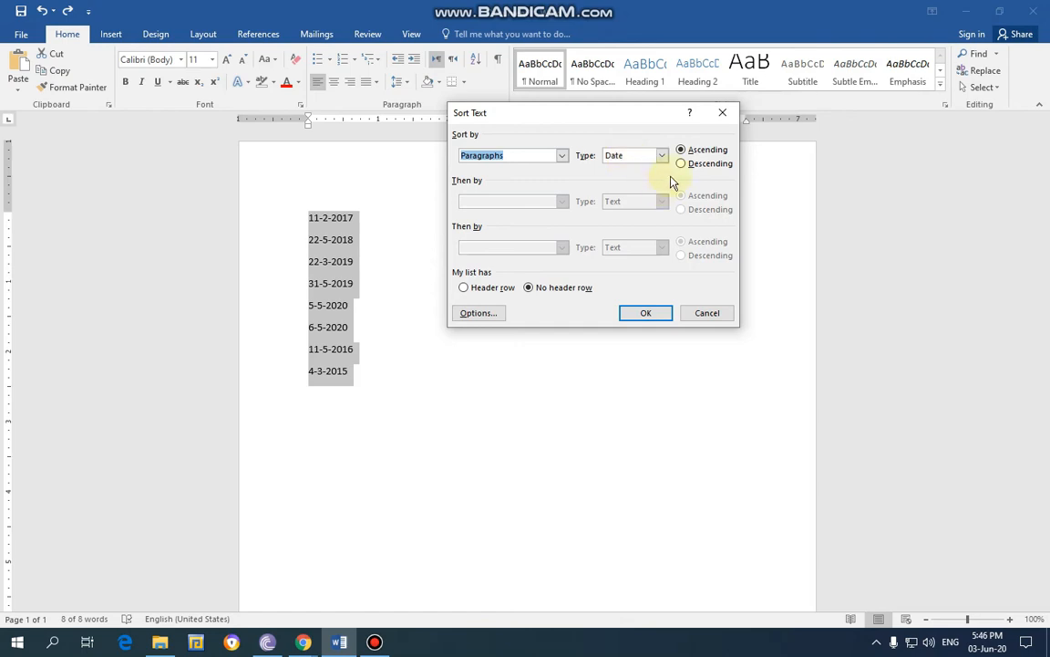
click(646, 313)
click(398, 336)
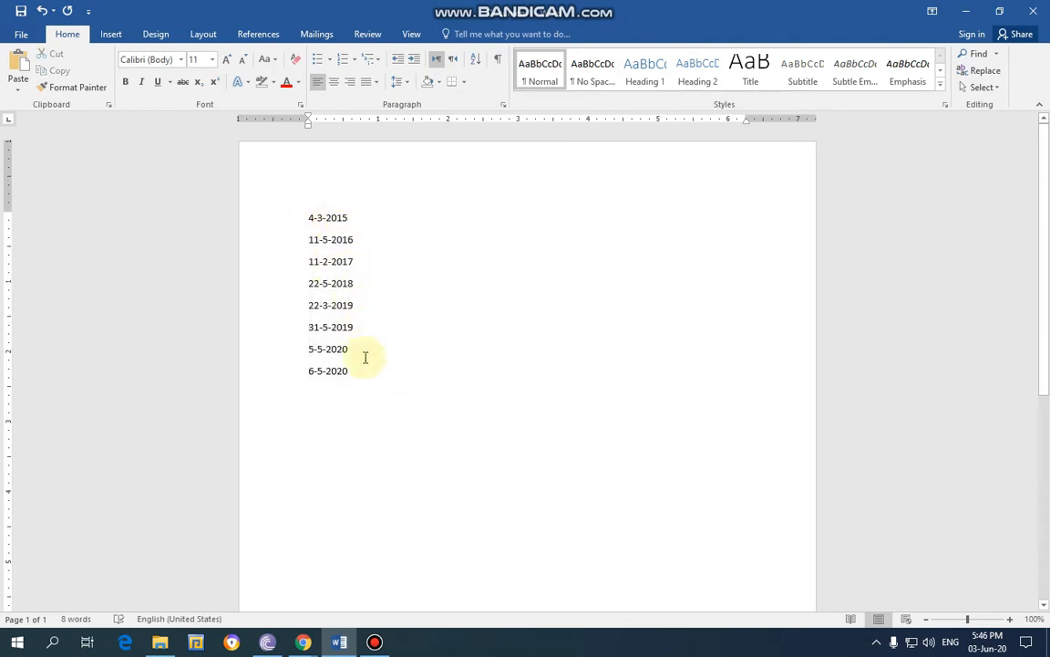
Re-sort the whole list of dates by Paragraphs, type Date, in descending order.
drag(359, 372, 298, 214)
click(475, 66)
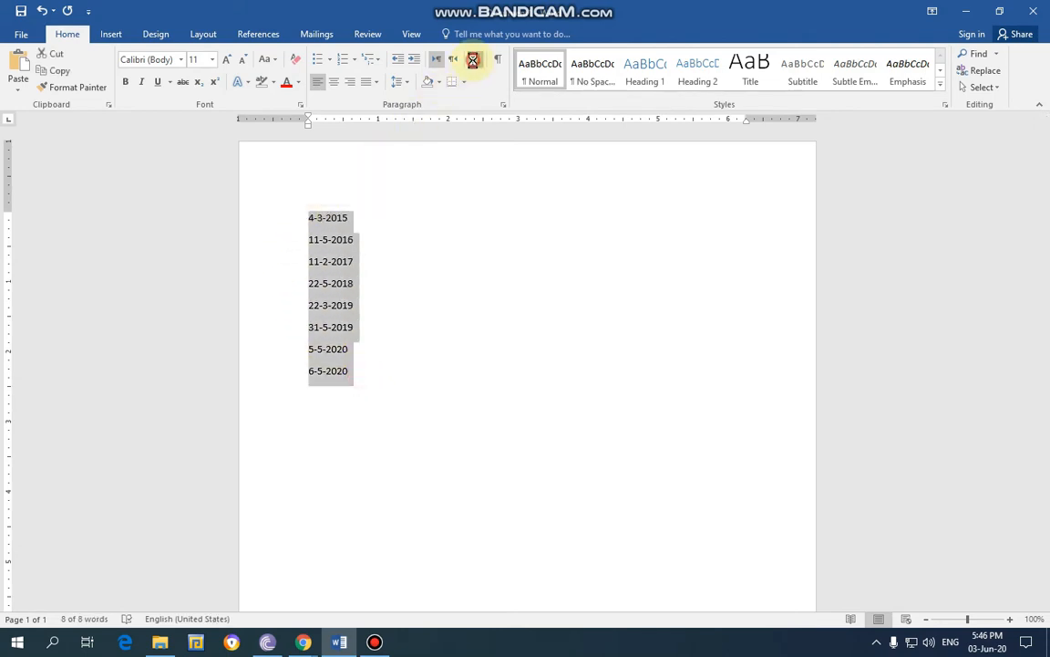
click(698, 166)
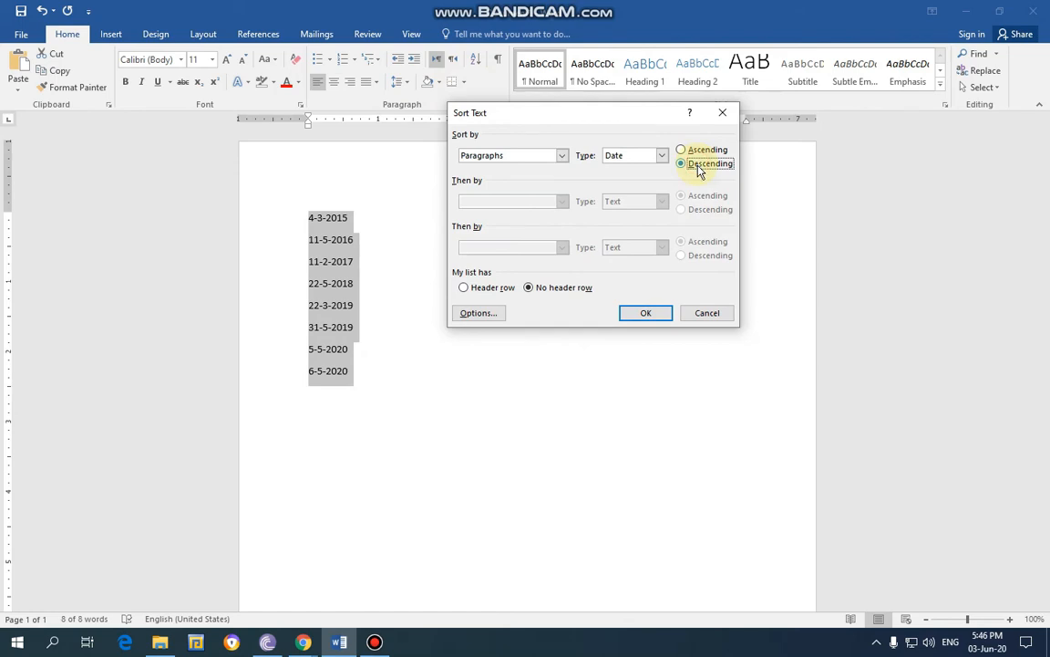
click(636, 315)
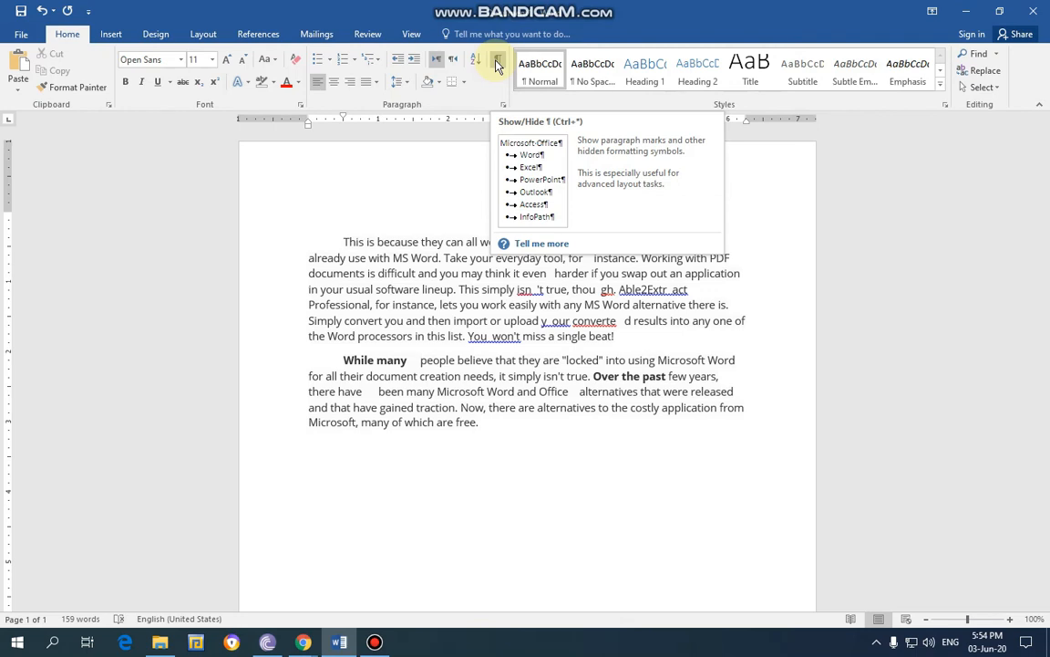
Select both text paragraphs and show the paragraph marks and other hidden formatting symbols.
click(395, 199)
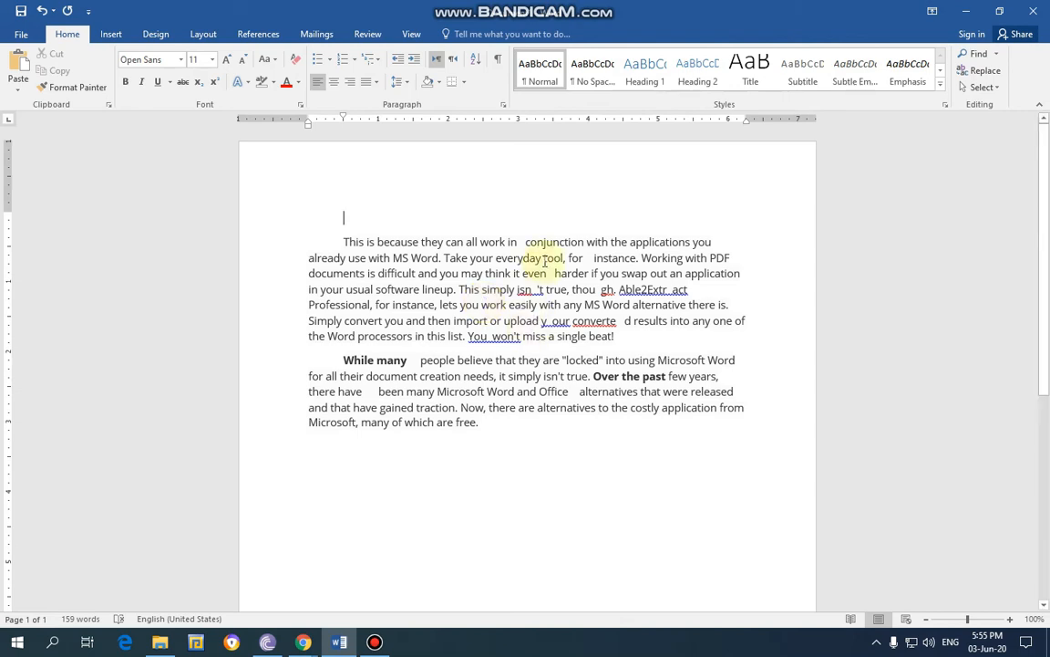
click(490, 426)
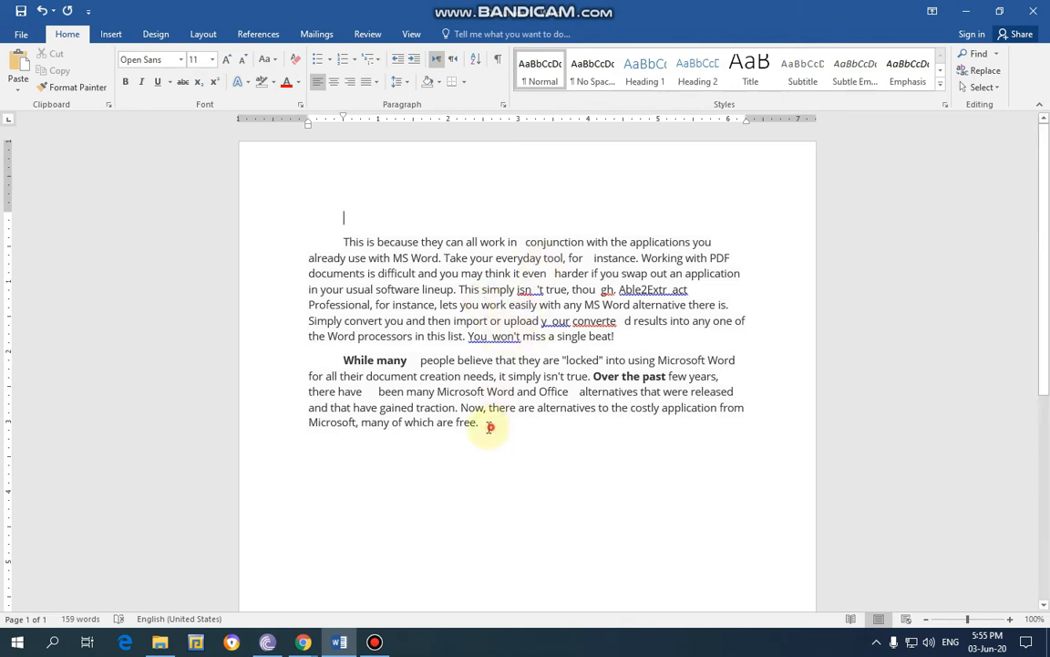
drag(490, 426, 358, 272)
click(513, 431)
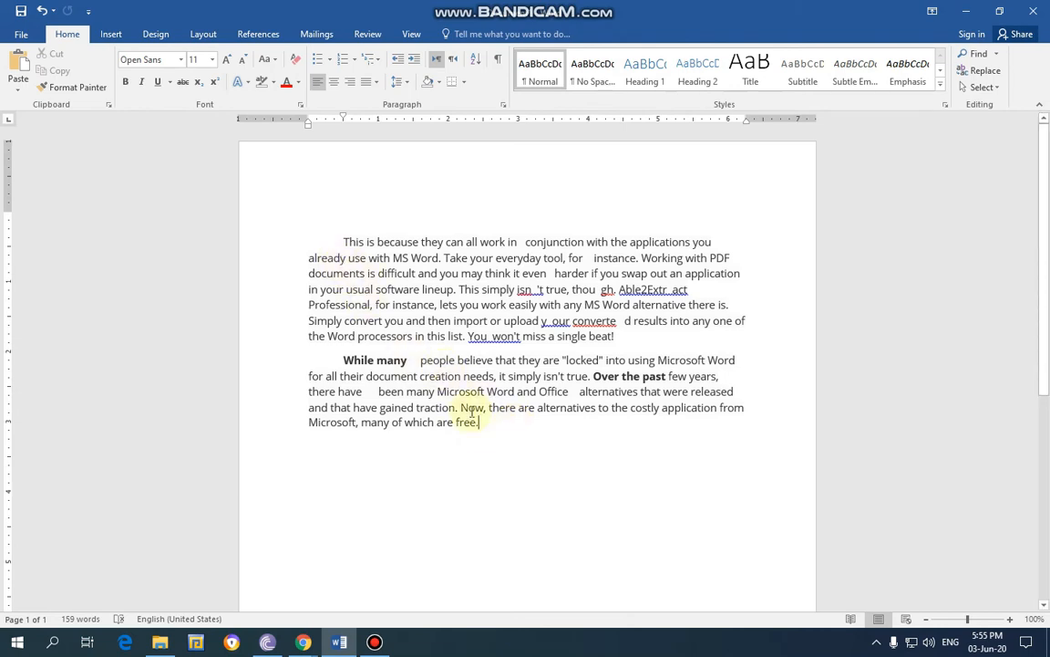
click(482, 428)
drag(482, 428, 312, 241)
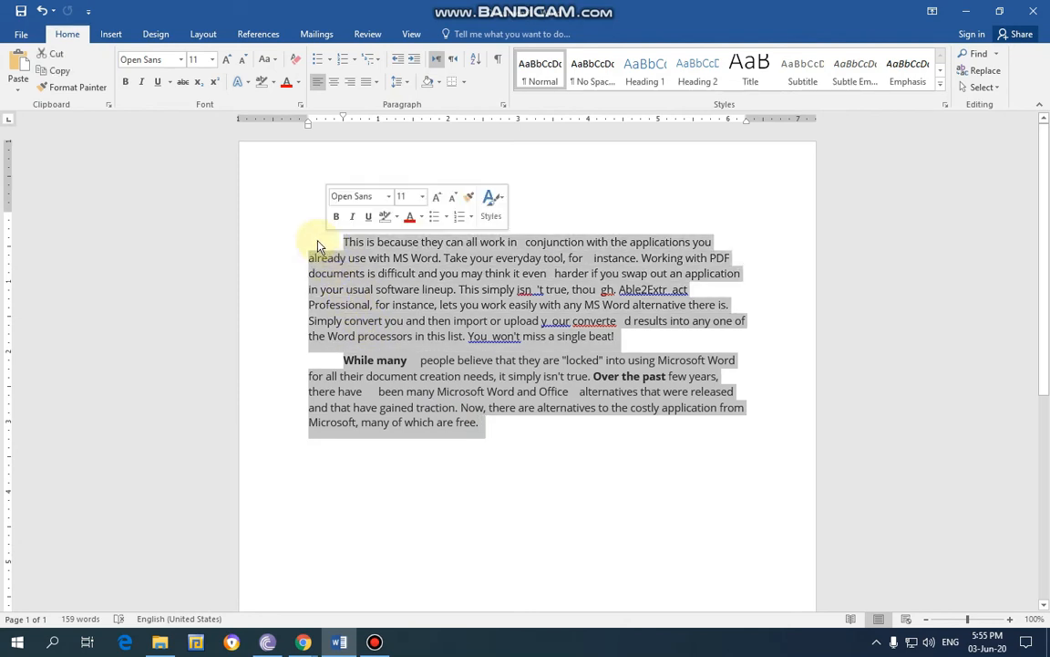
click(499, 62)
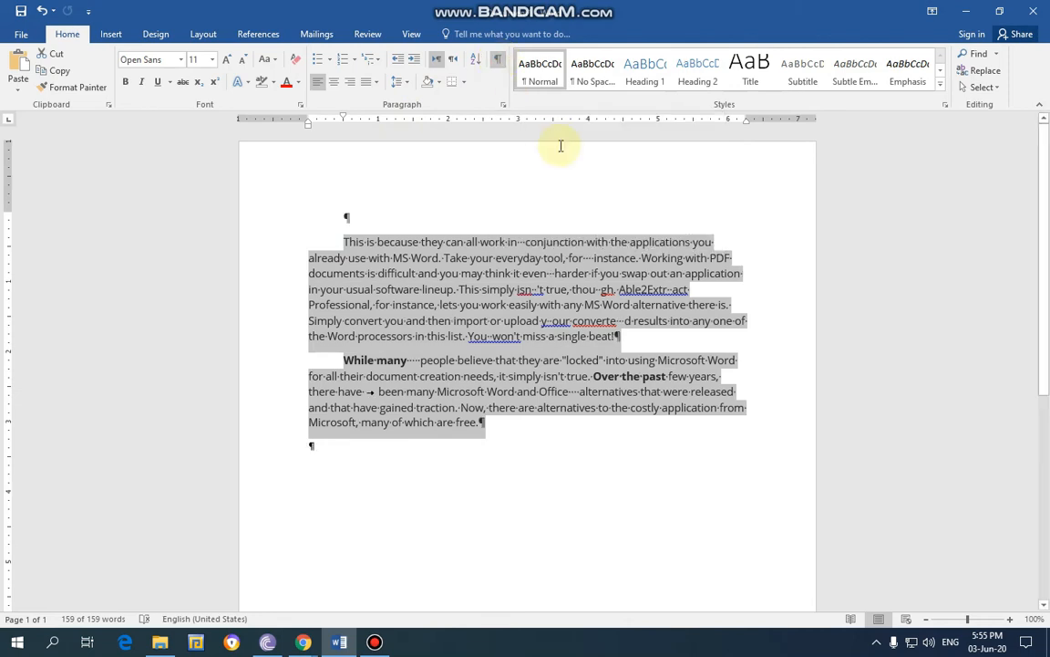
Hide the paragraph marks and formatting symbols and select the text of both paragraphs again.
click(345, 217)
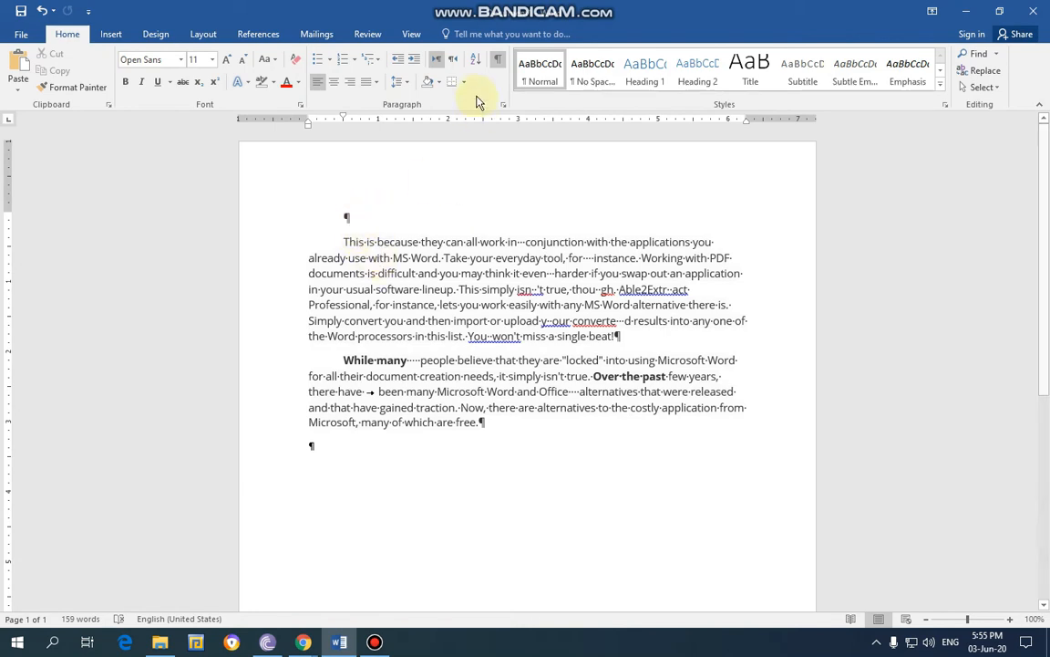
click(497, 60)
drag(350, 310, 325, 244)
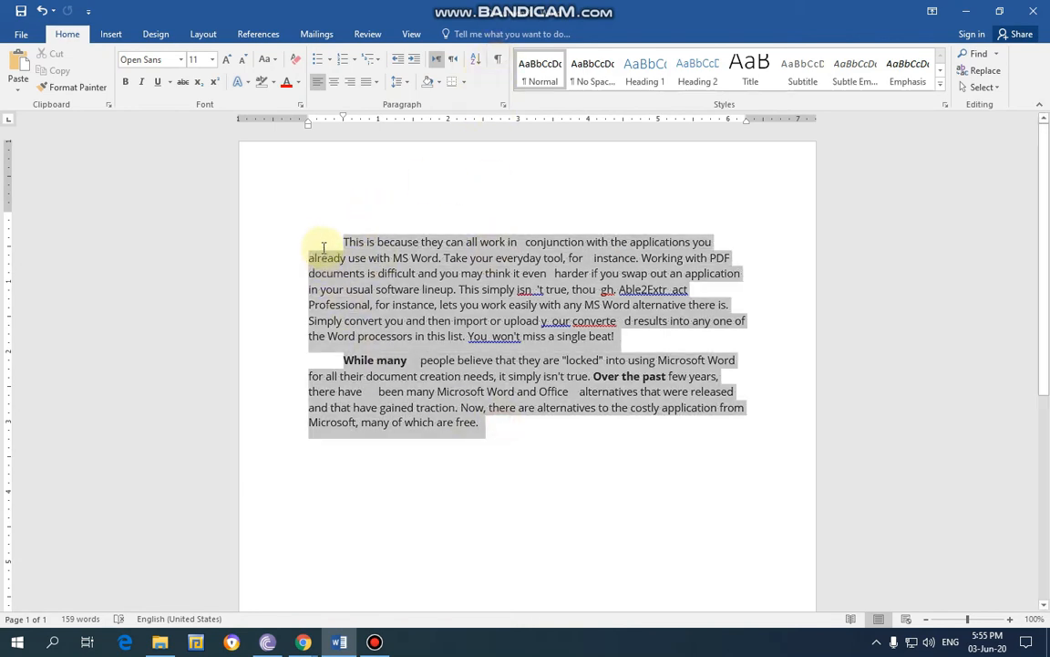
Try indenting the "While many" paragraph by one tab stop with formatting symbols shown, and undo the indent.
click(346, 360)
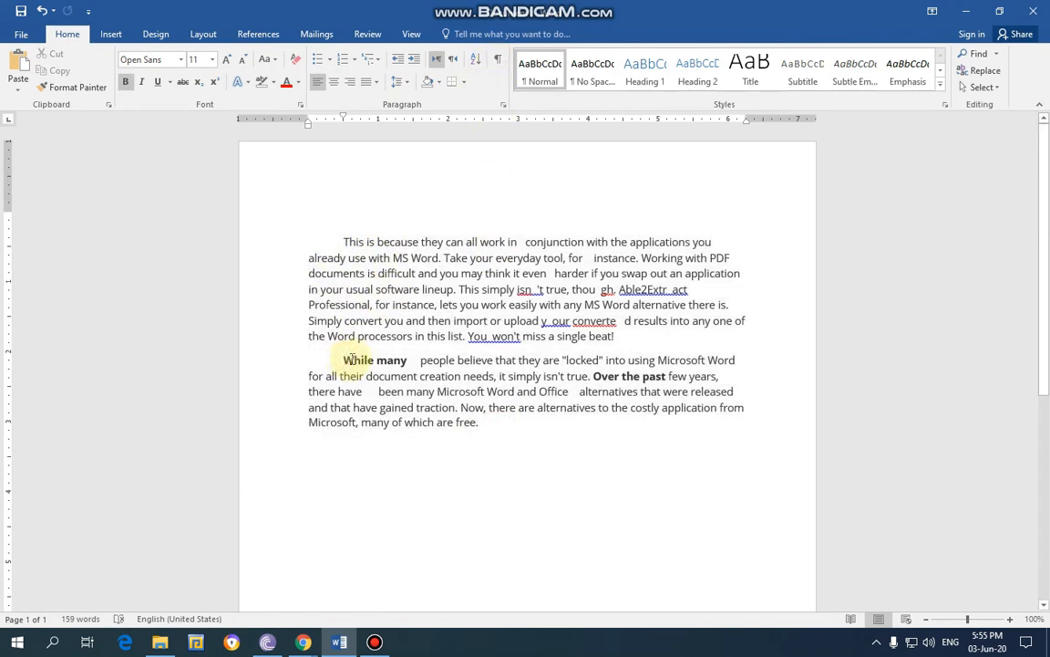
key(Tab)
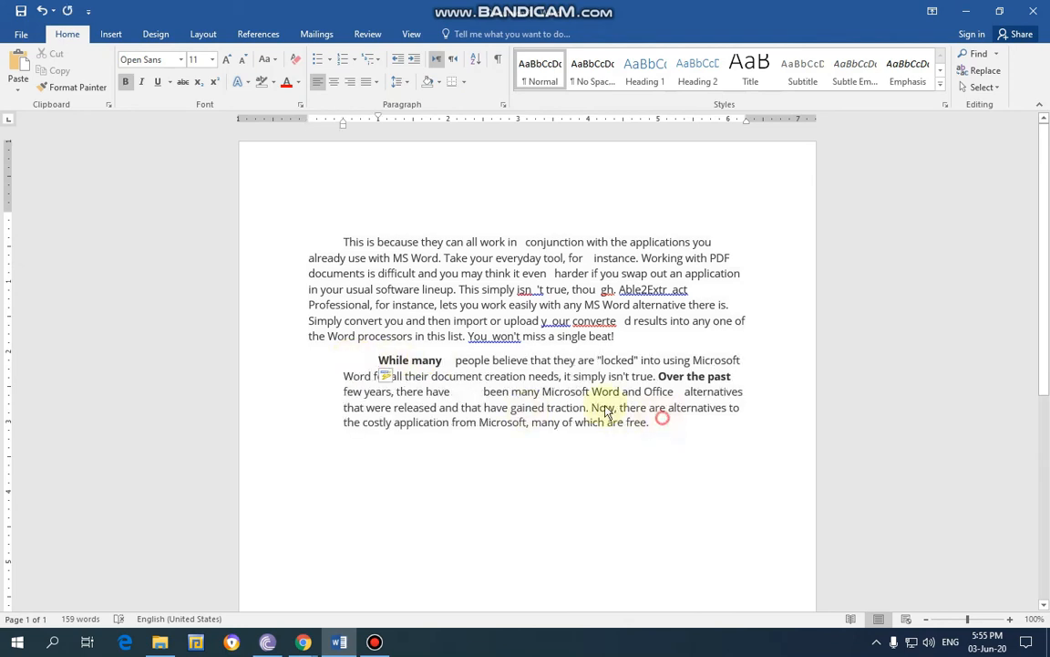
drag(664, 420, 352, 242)
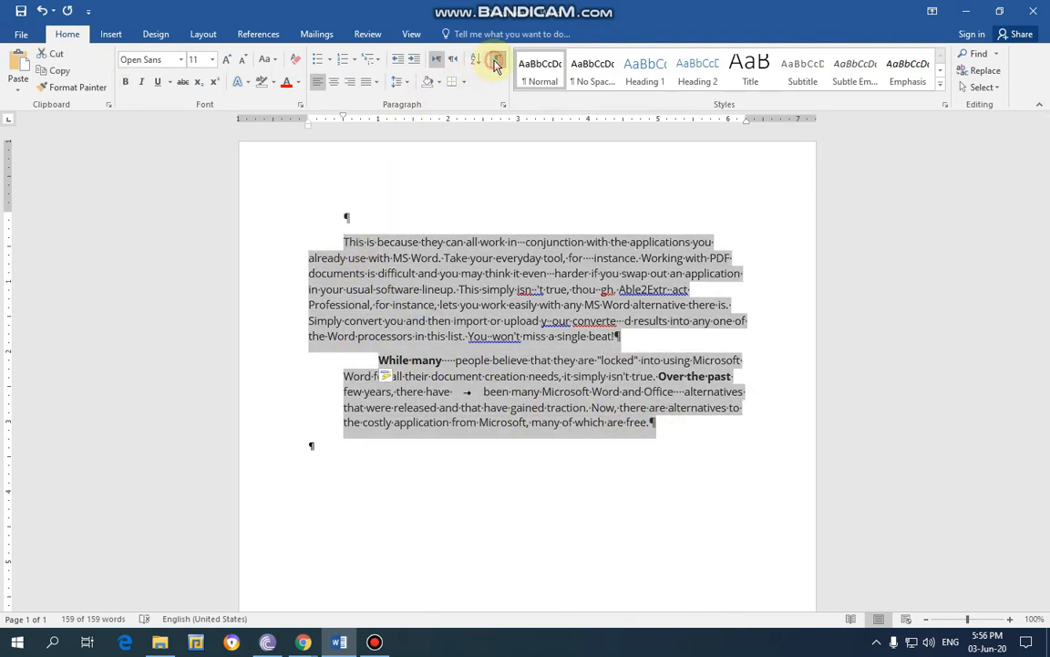
key(ctrl+z)
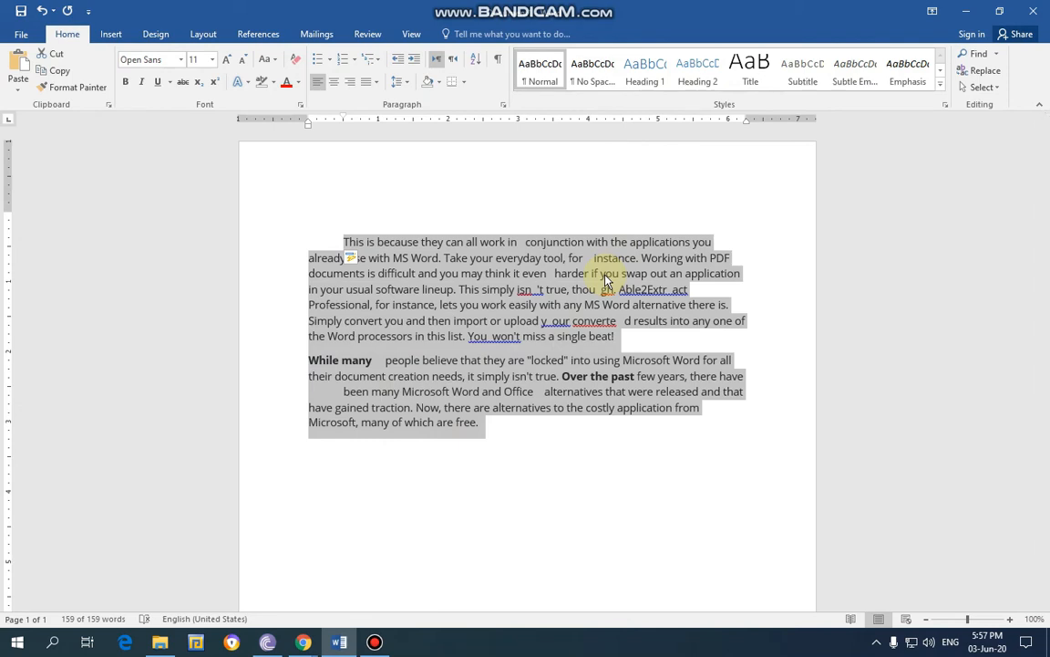
Show the formatting symbols and delete the two stray spaces inside the word "Able2Extract" in the first paragraph.
click(499, 61)
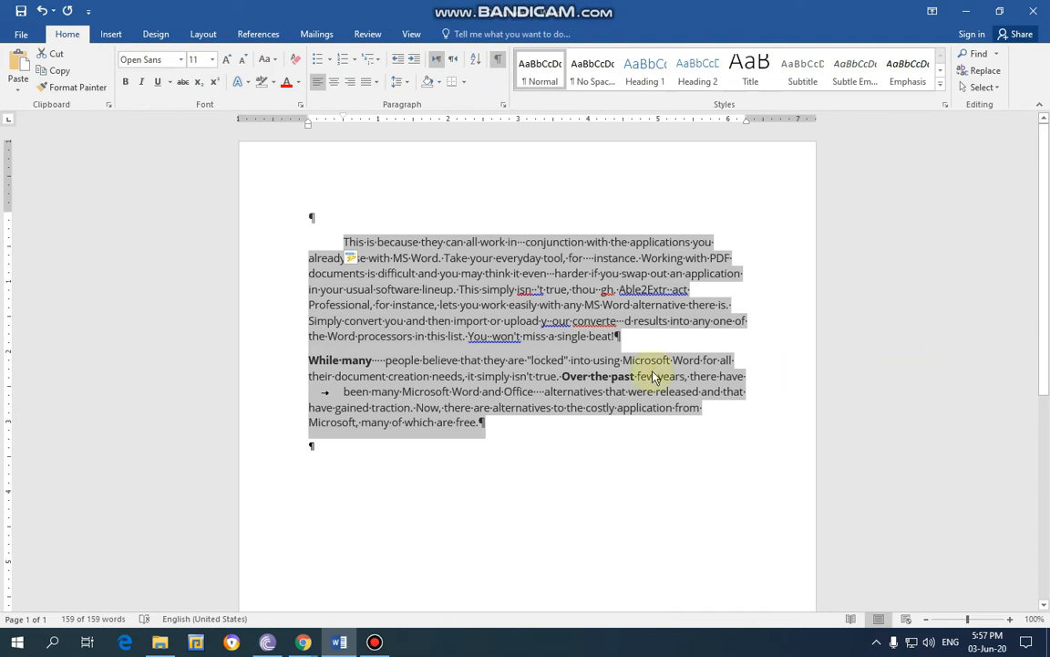
click(972, 620)
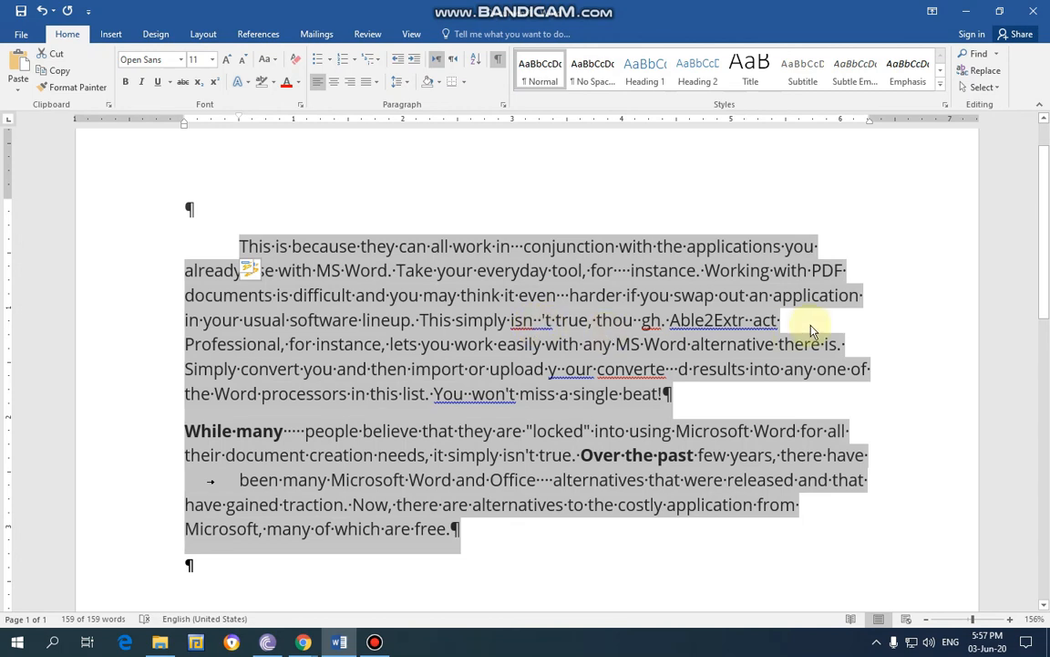
click(757, 322)
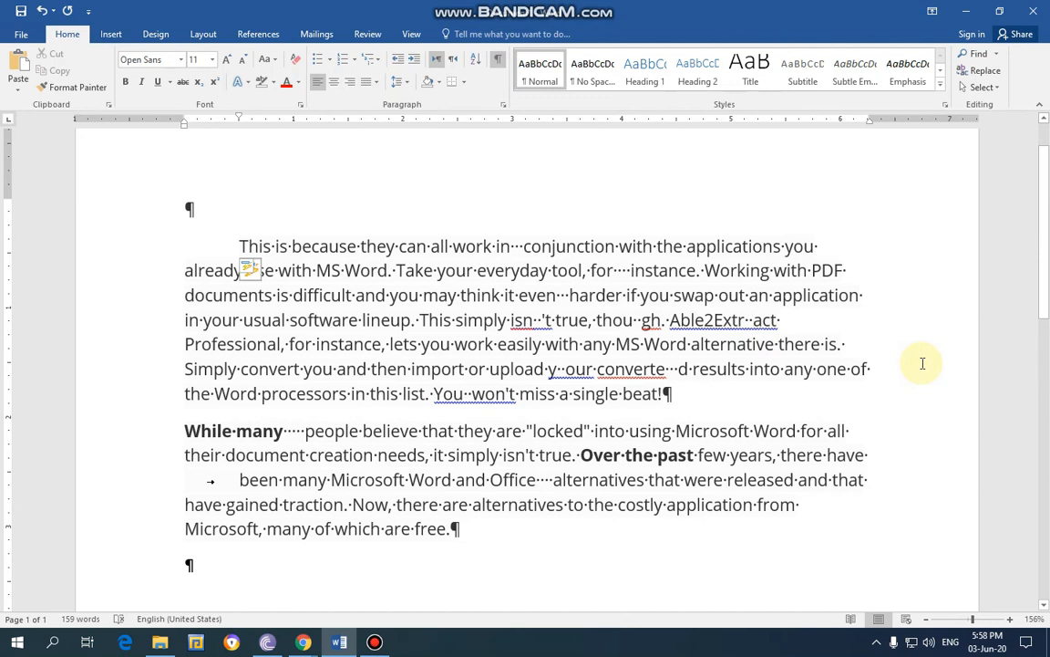
key(BackSpace)
key(BackSpace)
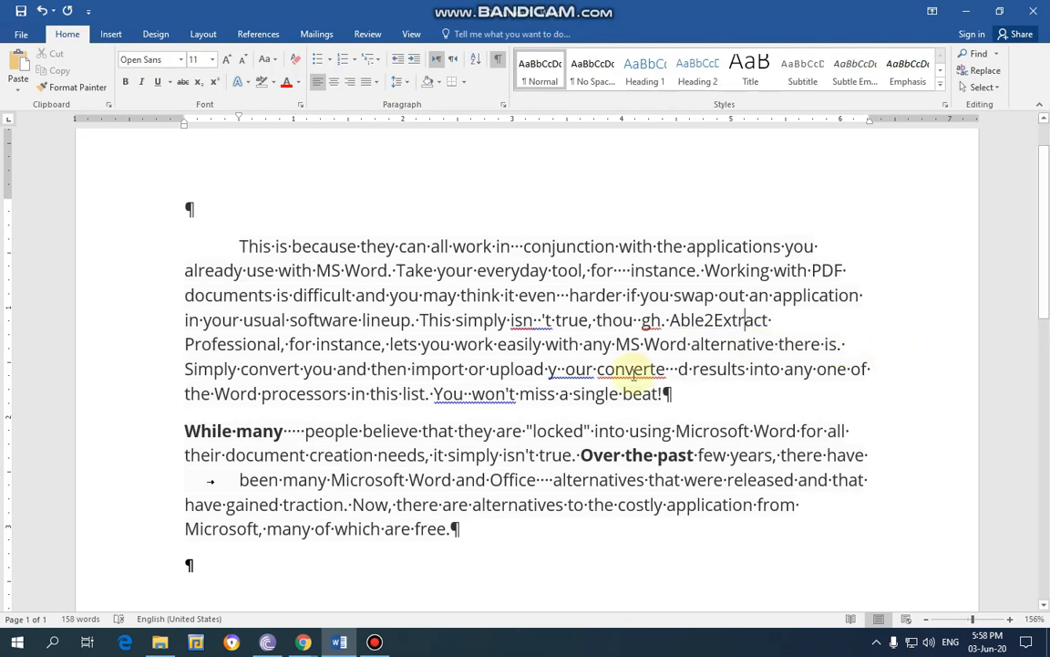
Delete the three stray spaces inside the word "converted" in the first paragraph.
click(678, 369)
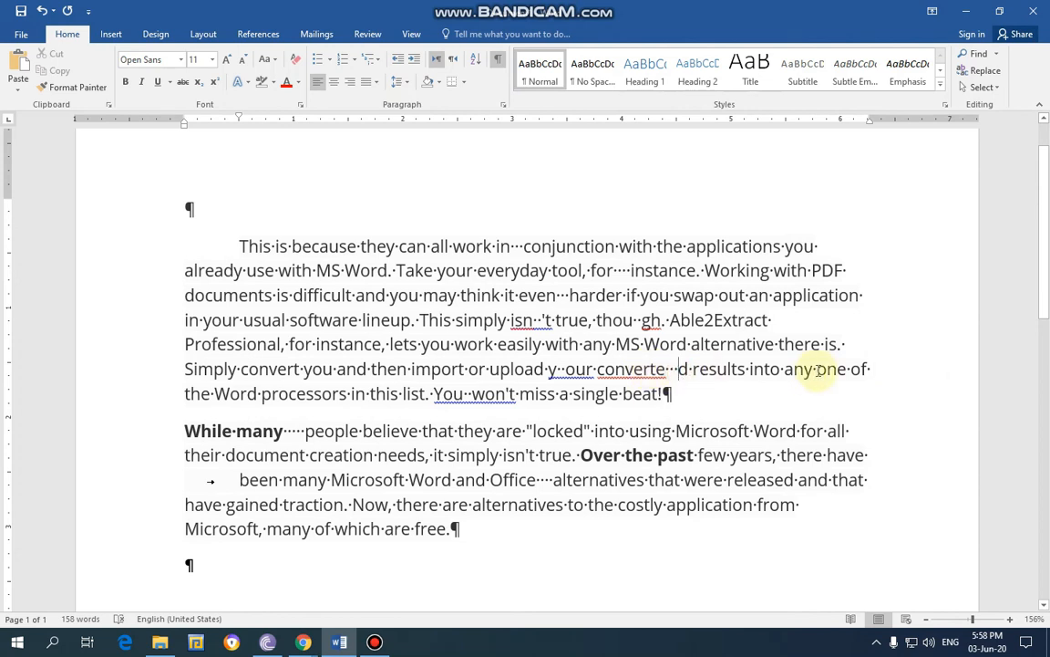
key(BackSpace)
key(BackSpace)
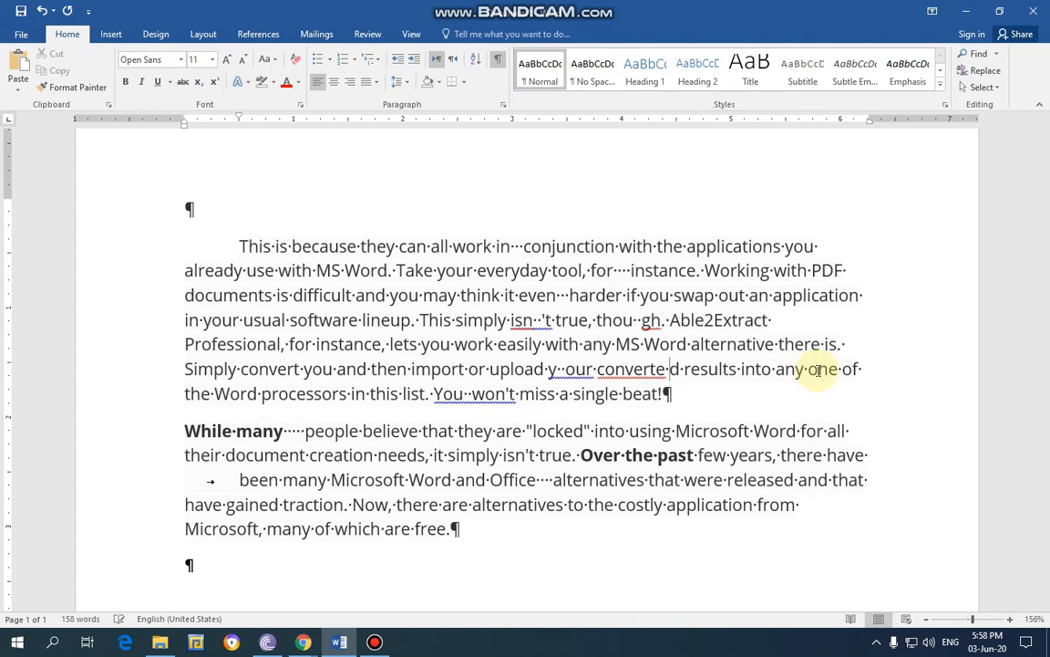
key(BackSpace)
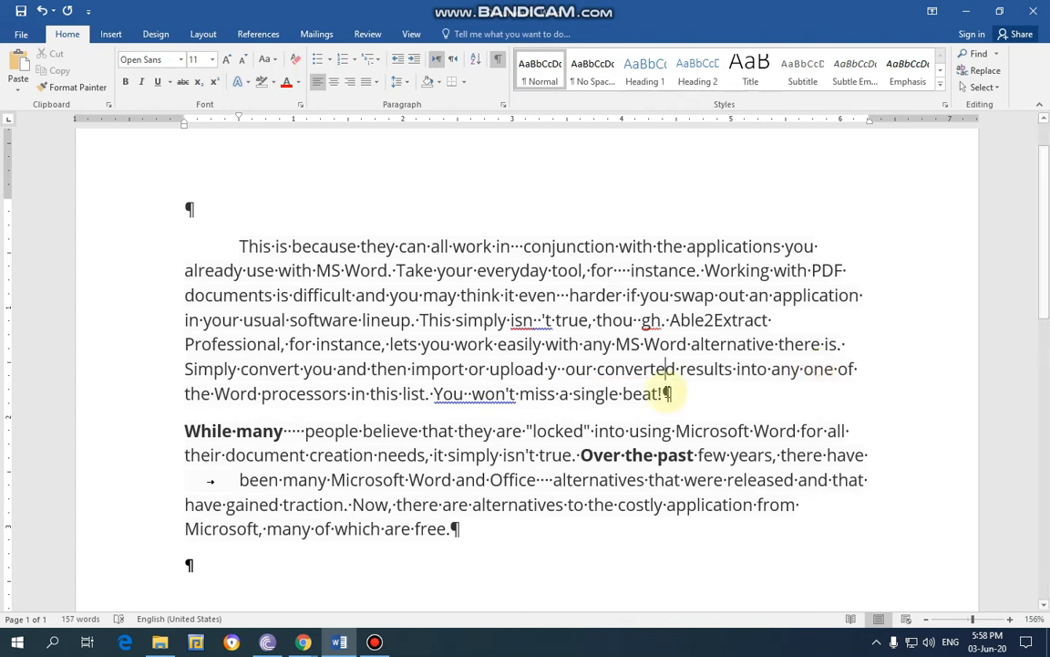
Delete both spaces between "You" and "won't" in the last sentence of the first paragraph.
click(471, 393)
key(BackSpace)
key(BackSpace)
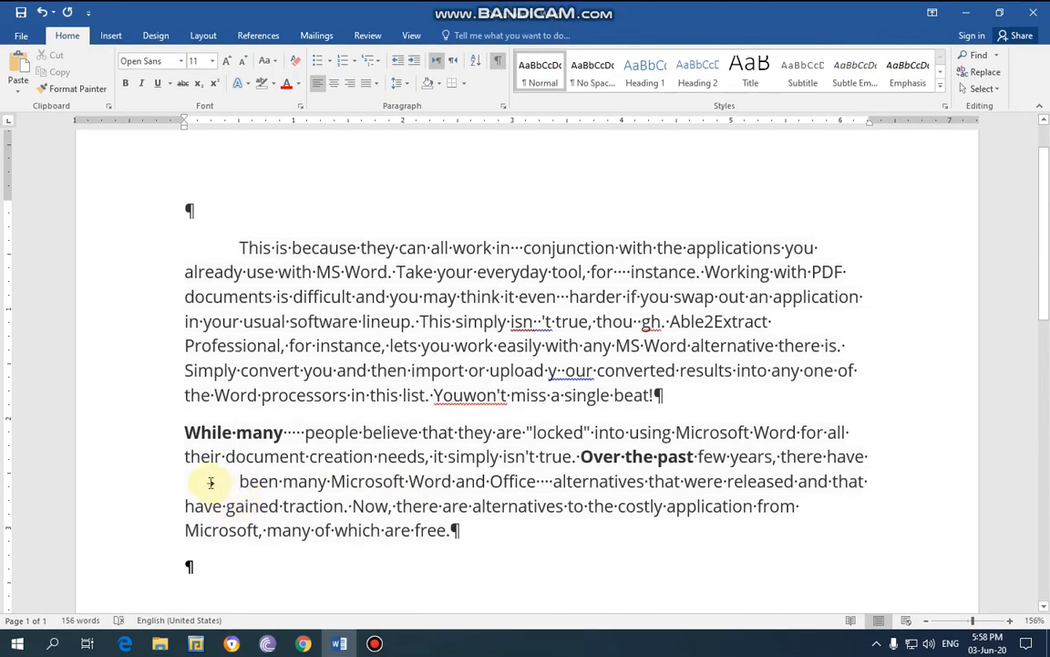
In the second paragraph, reduce the gap after "While many" to one space and delete the tab before "been".
click(300, 434)
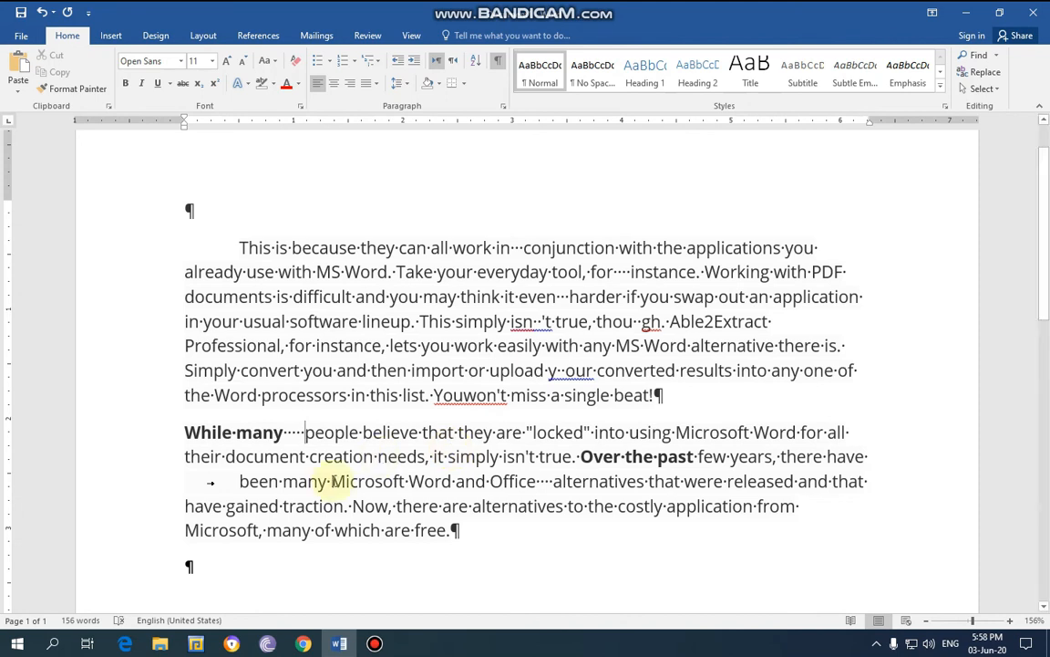
key(BackSpace)
key(BackSpace)
key(BackSpace)
key(BackSpace)
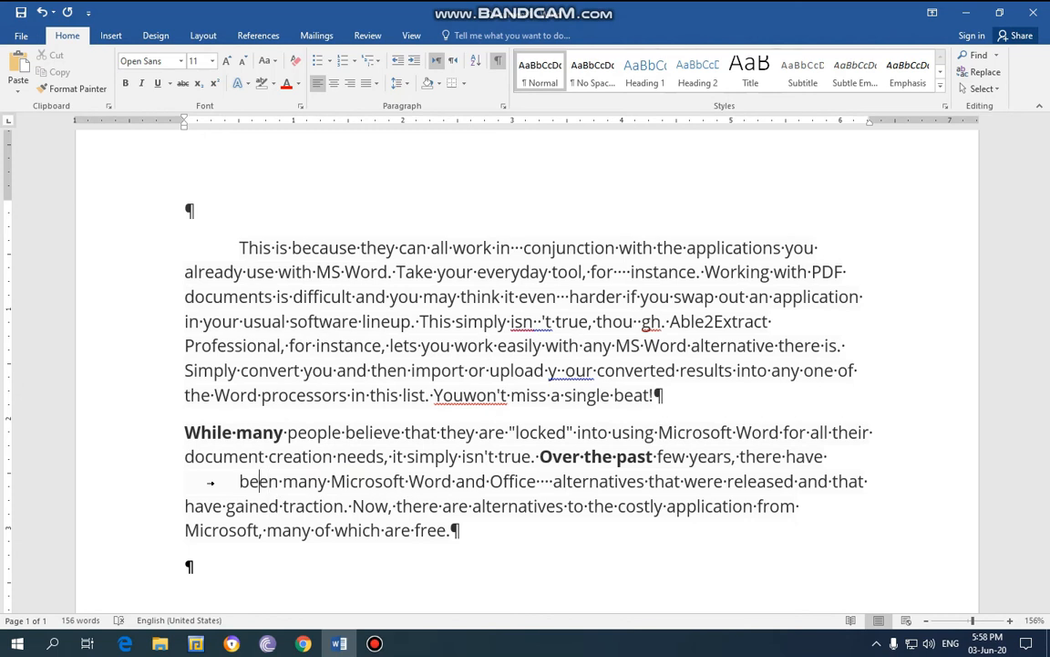
click(240, 480)
key(BackSpace)
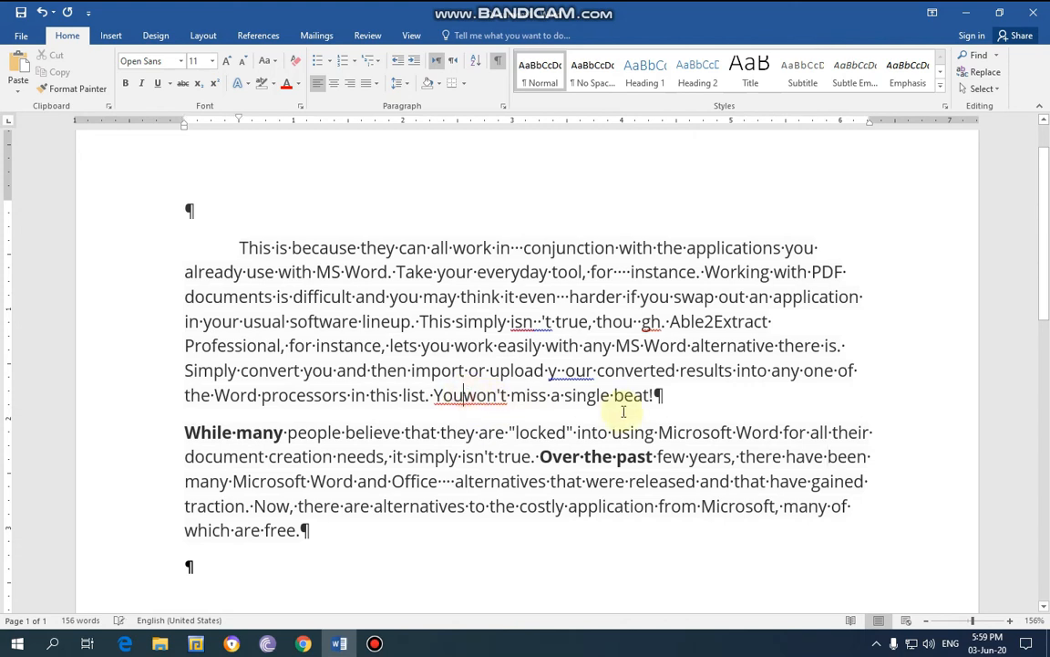
Put a single space between "You" and "won't", and delete the two stray spaces inside "isn't" in the first paragraph.
key(Left)
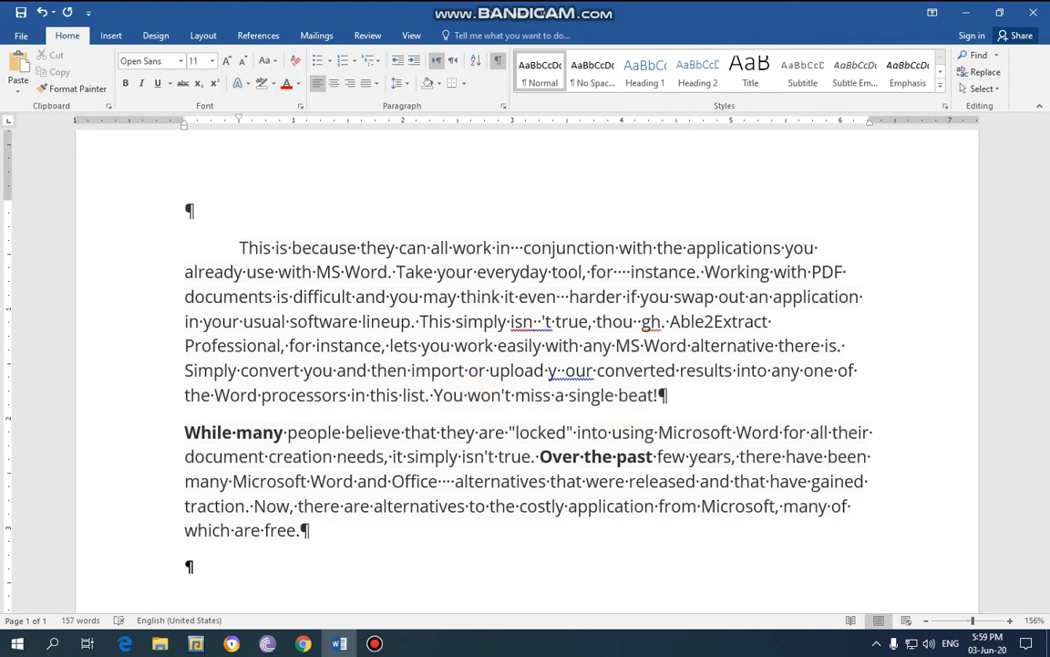
click(542, 320)
key(Delete)
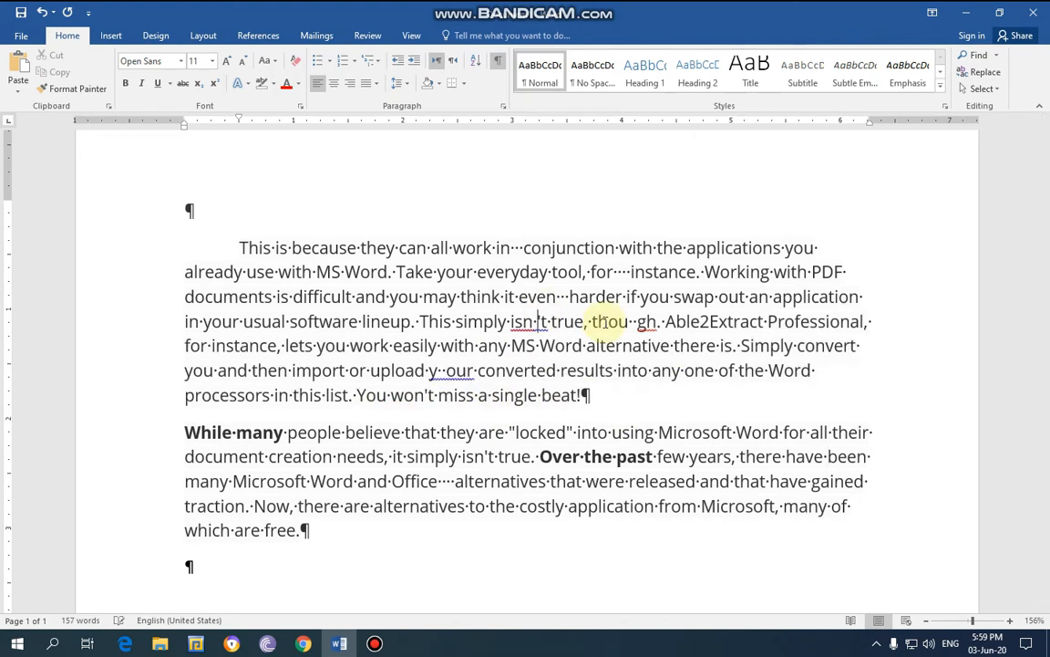
key(Delete)
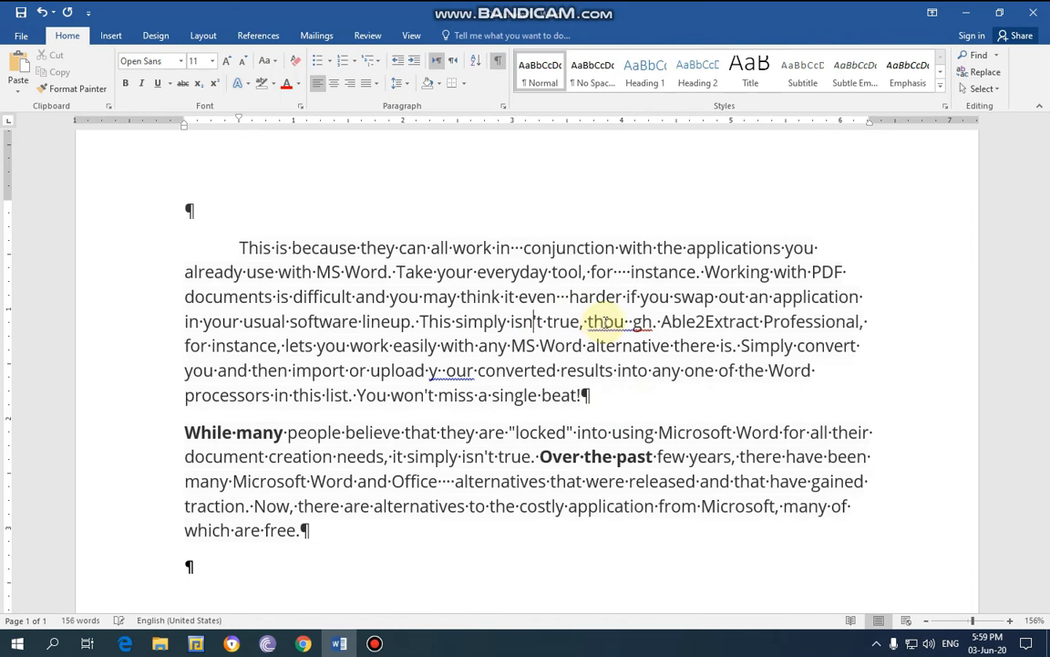
Delete the two stray spaces inside "though" and the two inside "your" in the first paragraph.
click(630, 321)
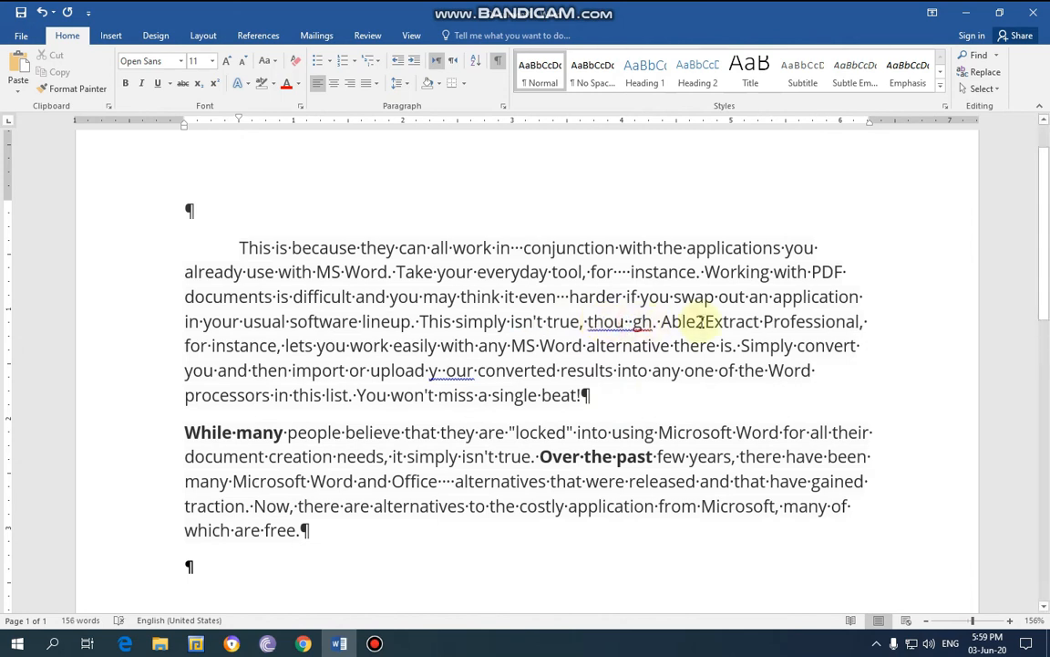
key(BackSpace)
key(BackSpace)
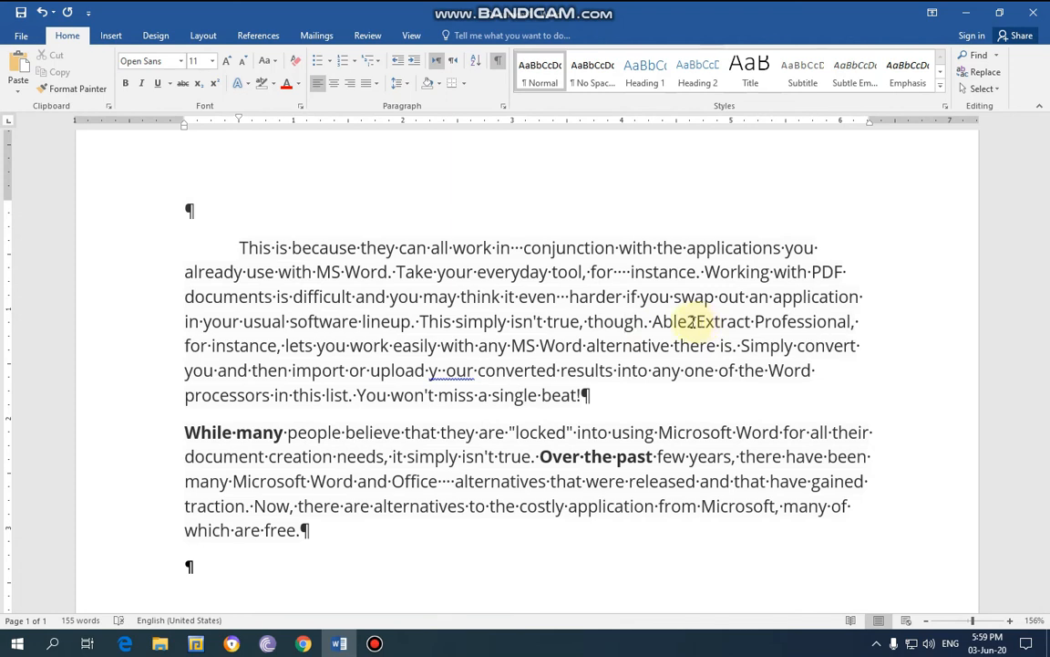
click(445, 370)
key(BackSpace)
key(BackSpace)
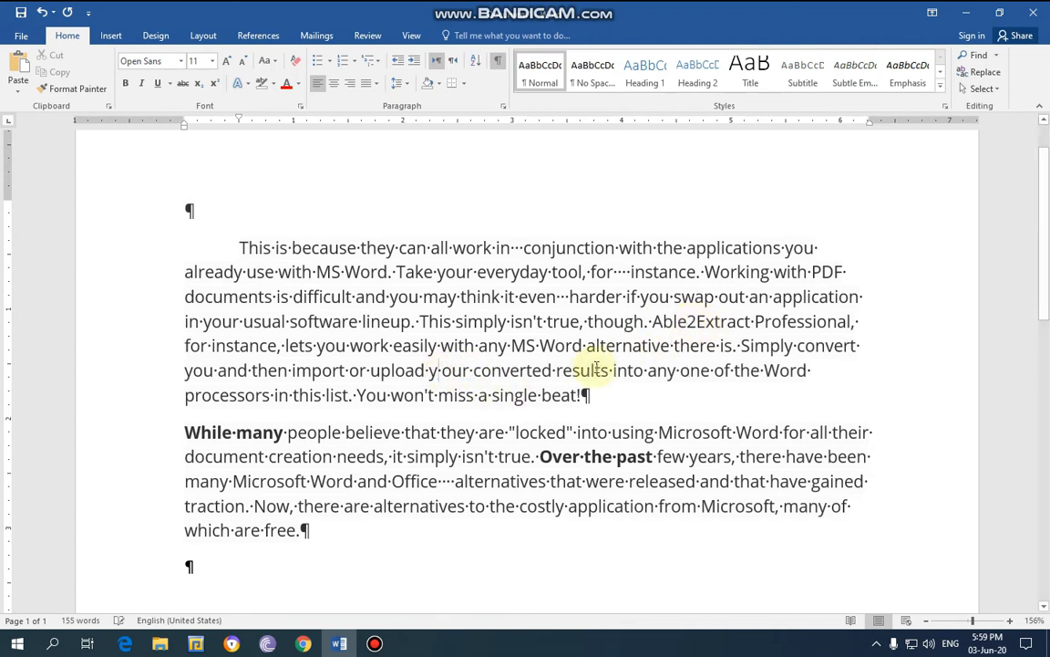
key(BackSpace)
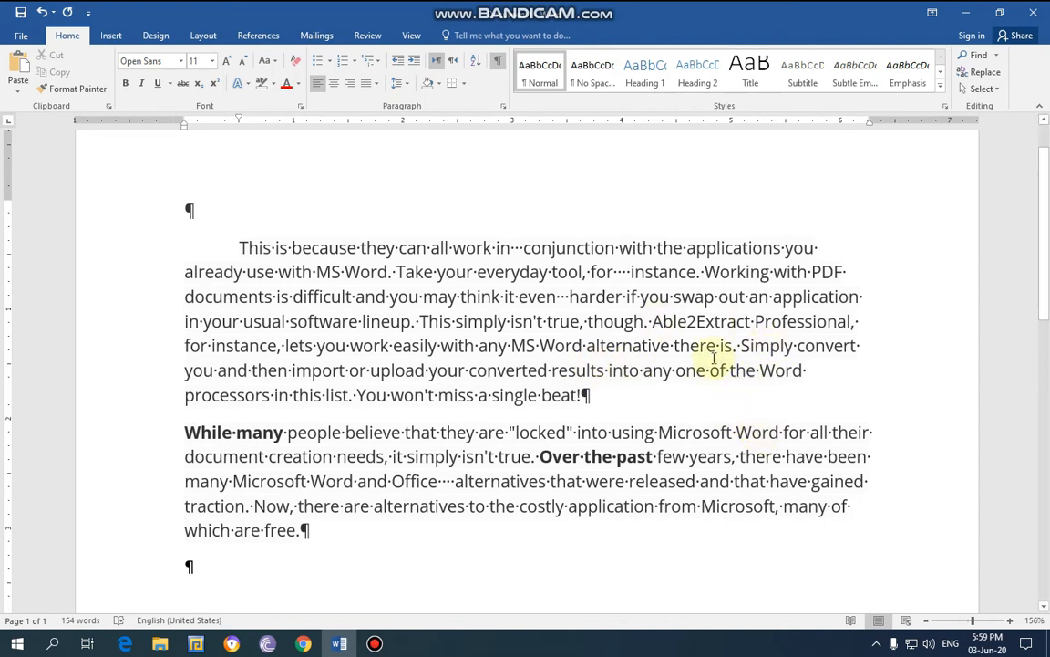
Reduce the gaps between "for" and "instance" and between "in" and "conjunction" in the first paragraph to one space each.
click(627, 272)
key(BackSpace)
key(BackSpace)
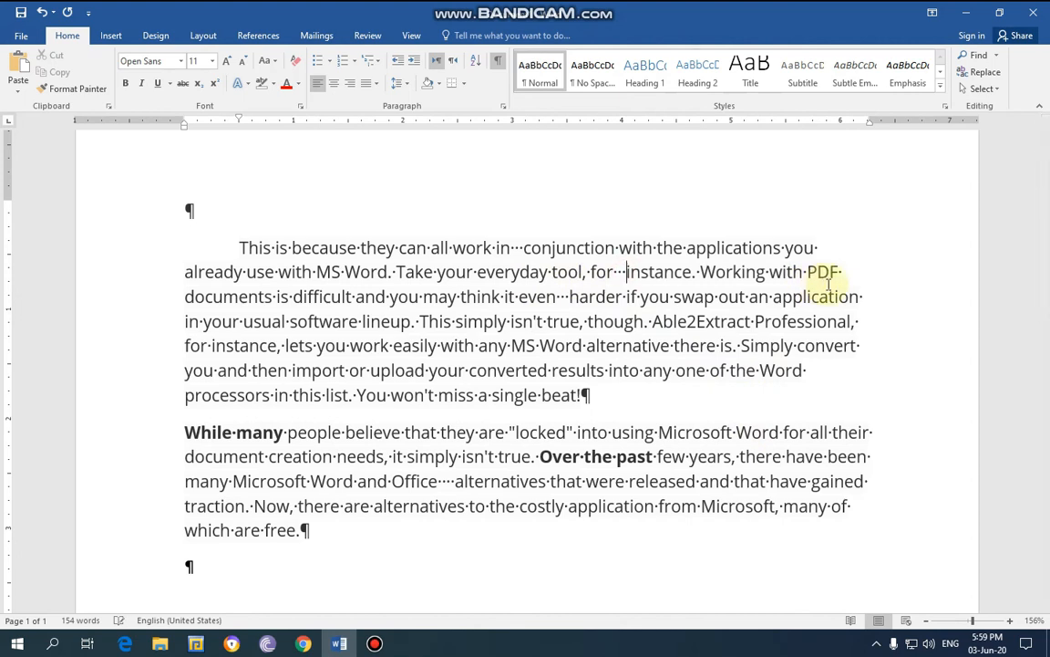
key(BackSpace)
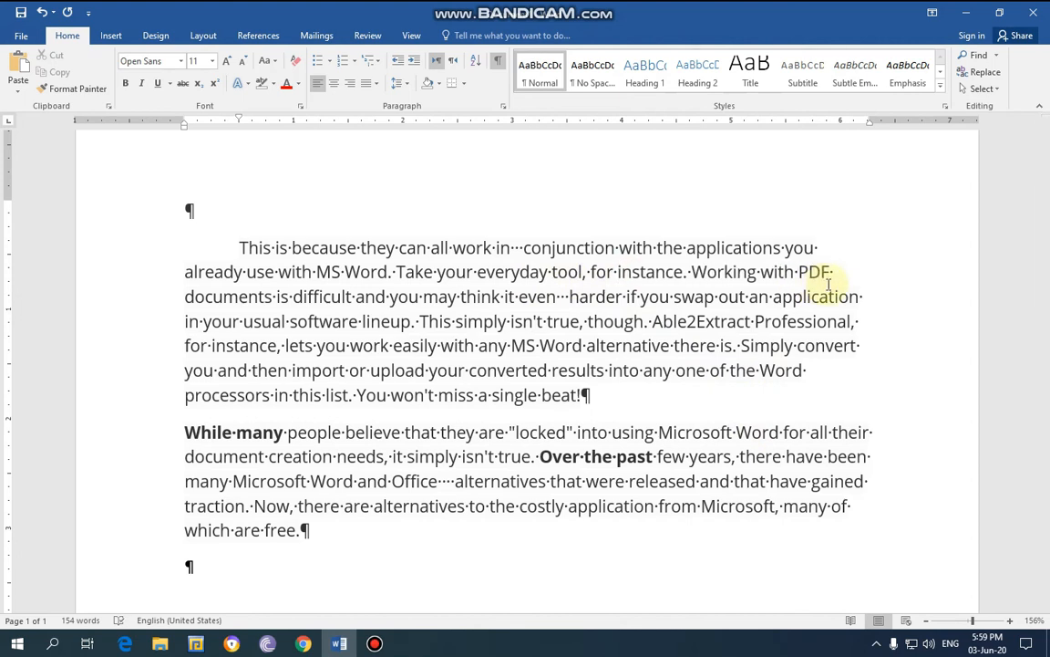
click(522, 248)
key(BackSpace)
key(BackSpace)
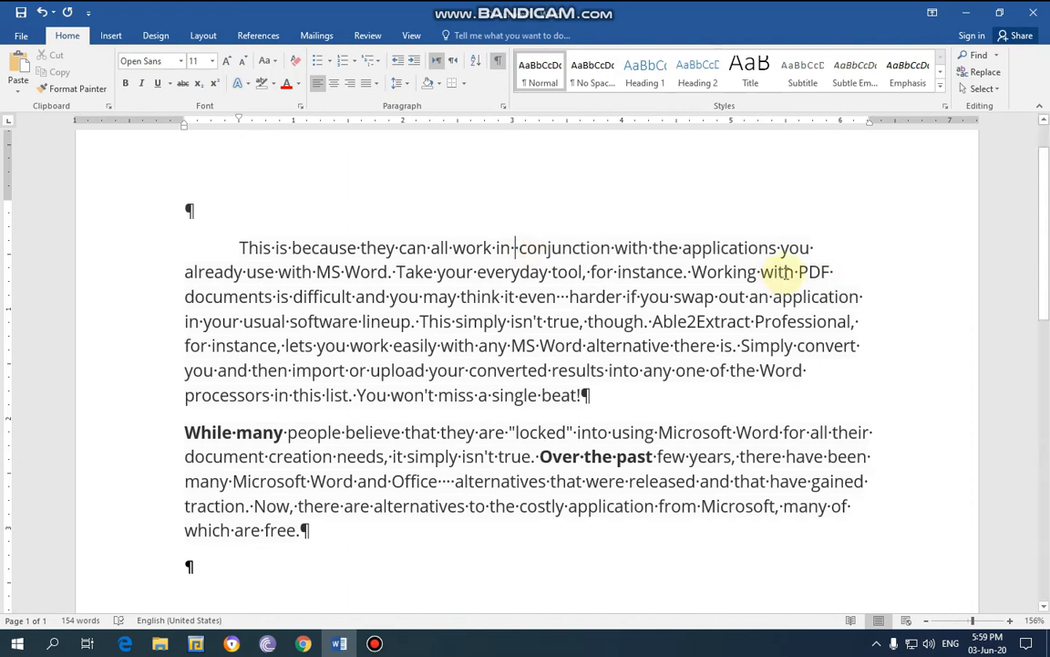
key(BackSpace)
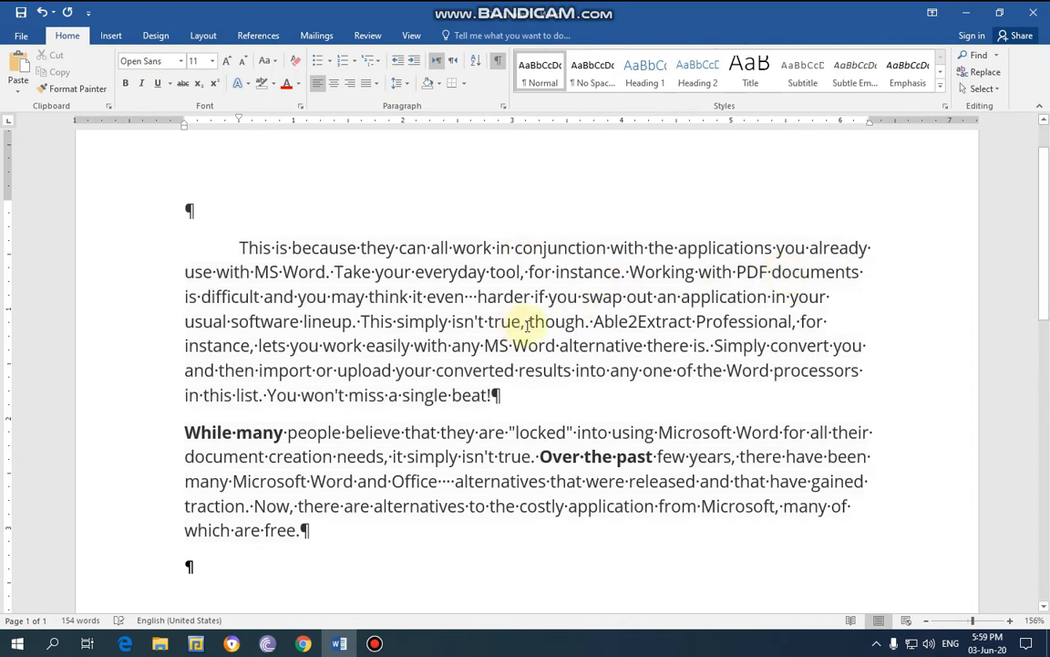